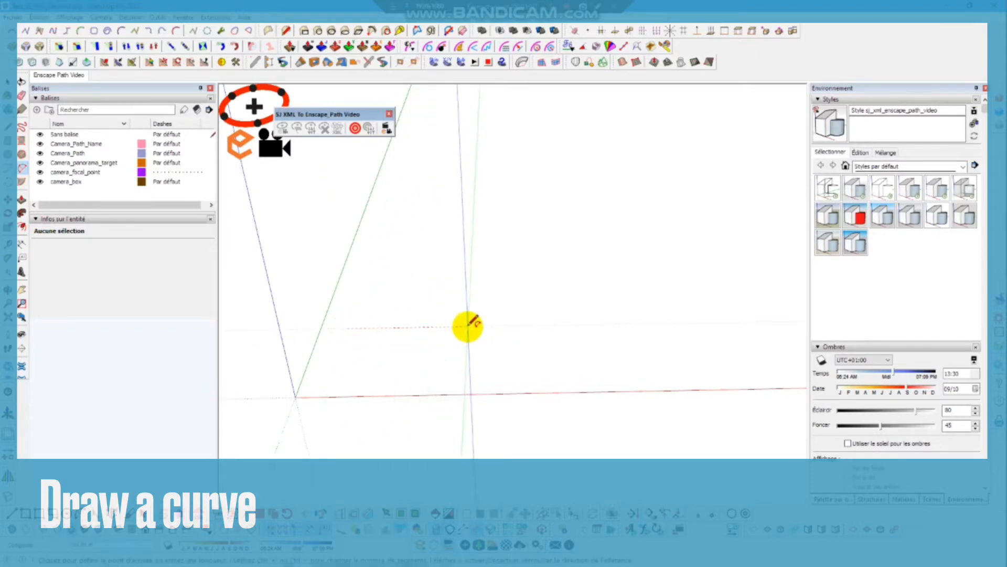
- Draw a half-circle arc near the origin with a radius of about 3.23 m
click(379, 326)
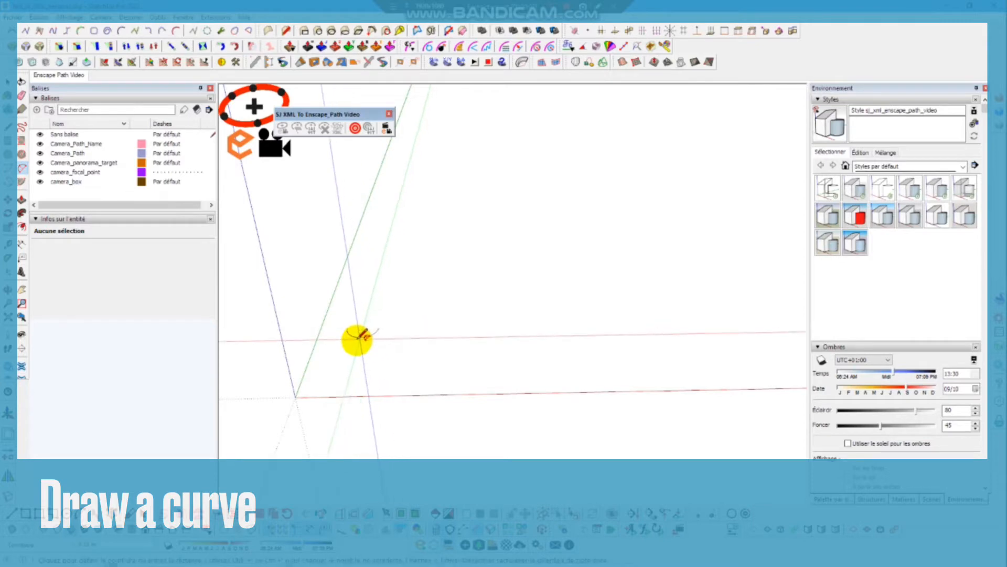
click(359, 336)
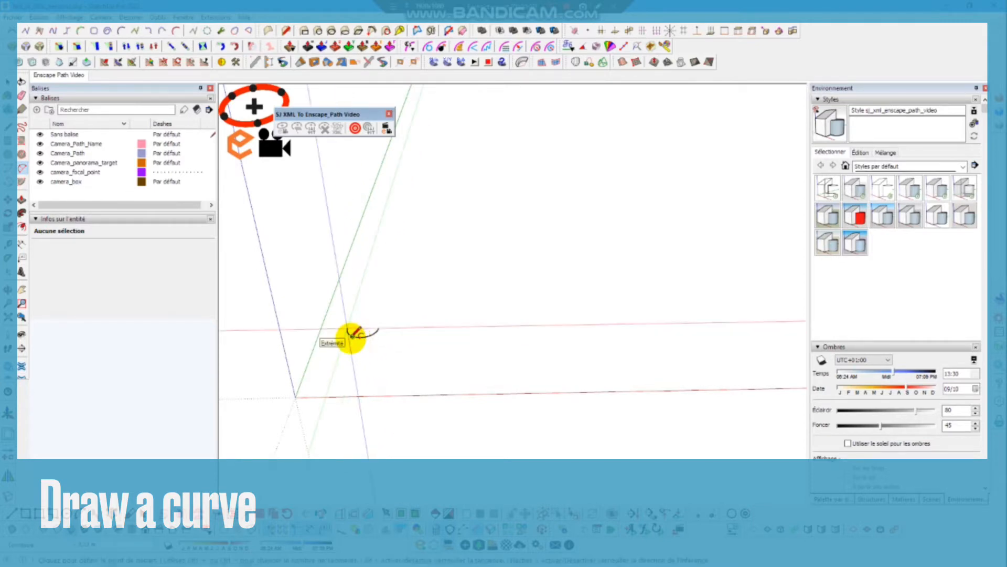
scroll(359, 332, up, 8)
scroll(360, 330, up, 5)
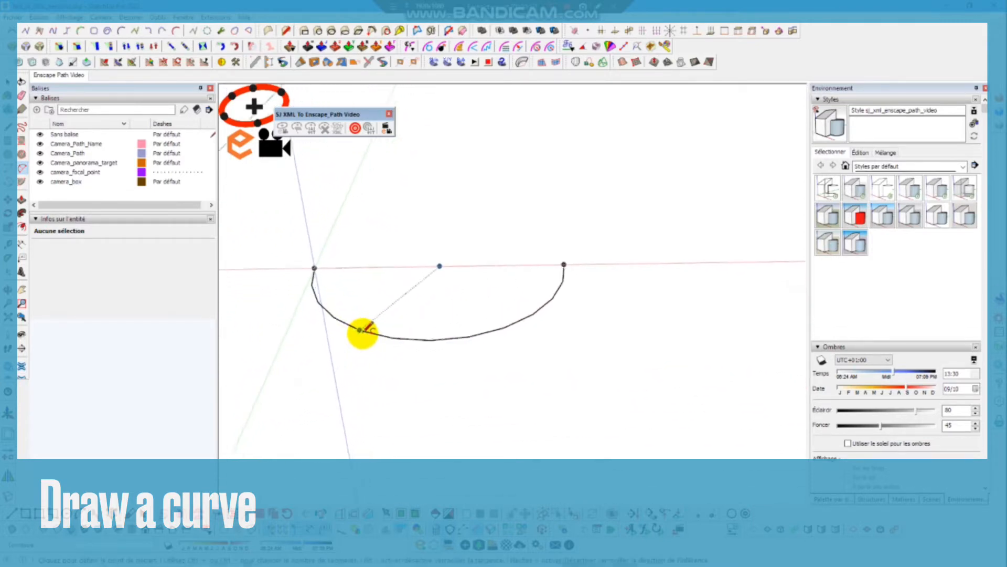
middle_drag(356, 333, 267, 266)
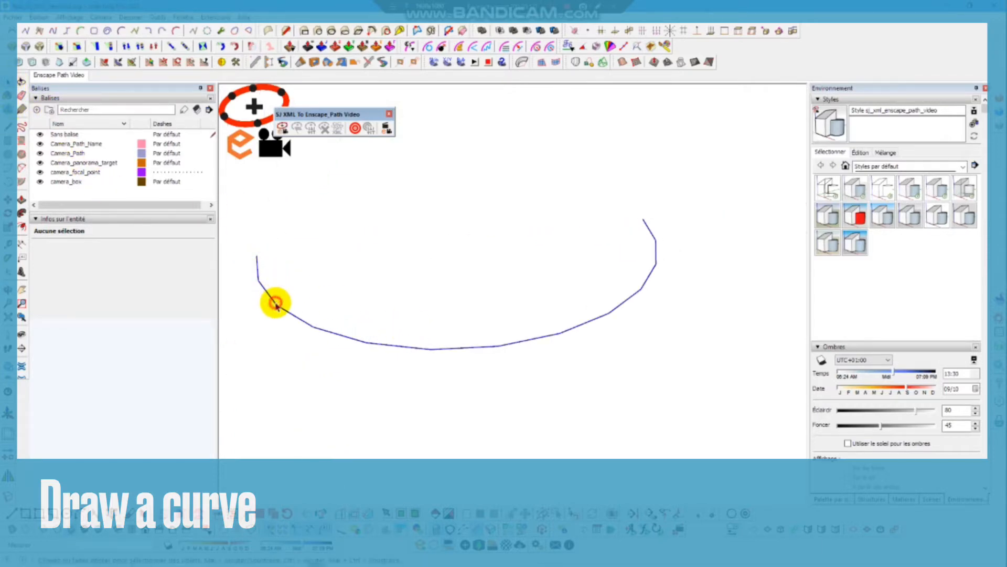
- Convert the arc into an Enscape video path, accepting the default parameters with the Marche avant mode
click(275, 304)
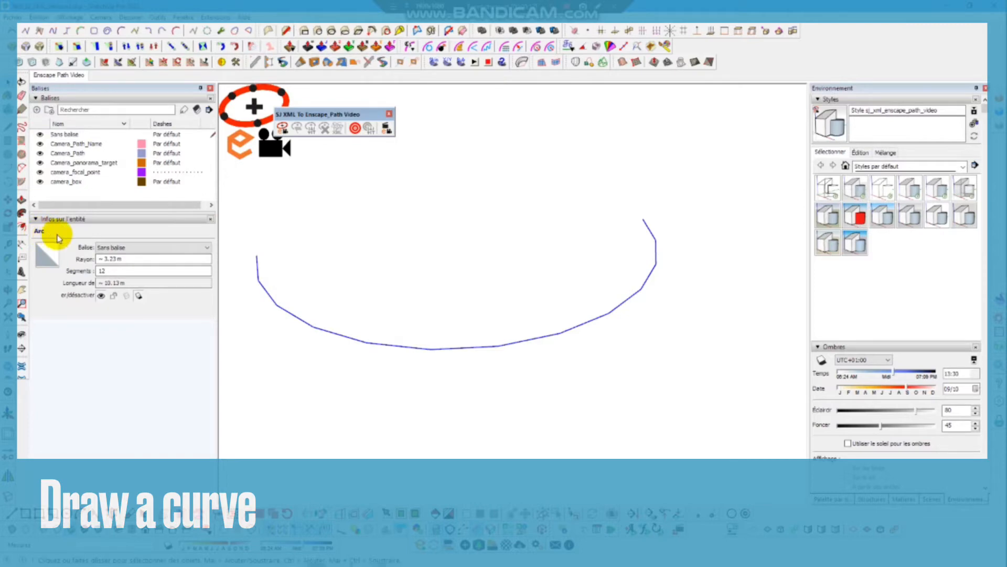
mouse_move(496, 316)
middle_down()
mouse_move(594, 332)
mouse_move(554, 349)
middle_up()
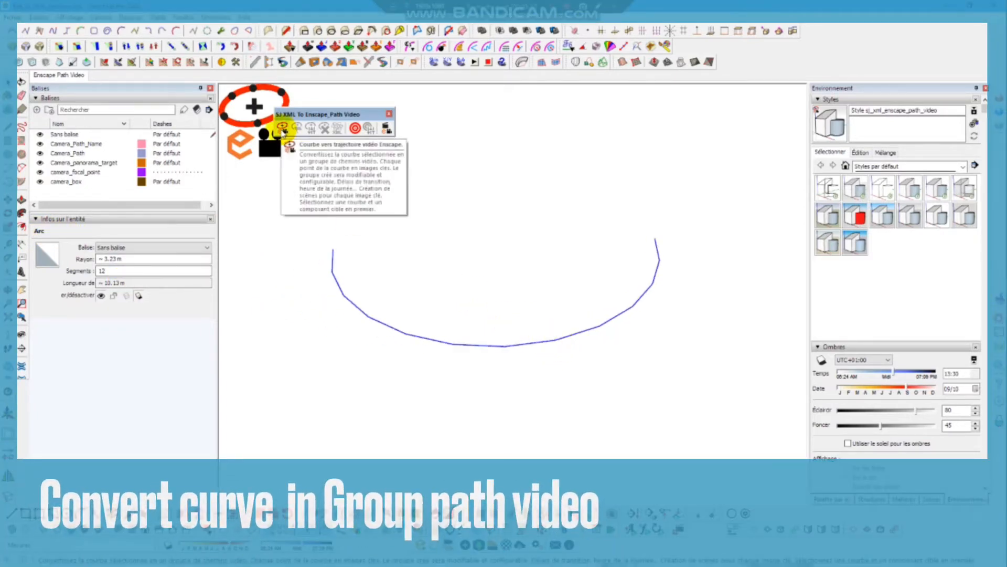
click(282, 128)
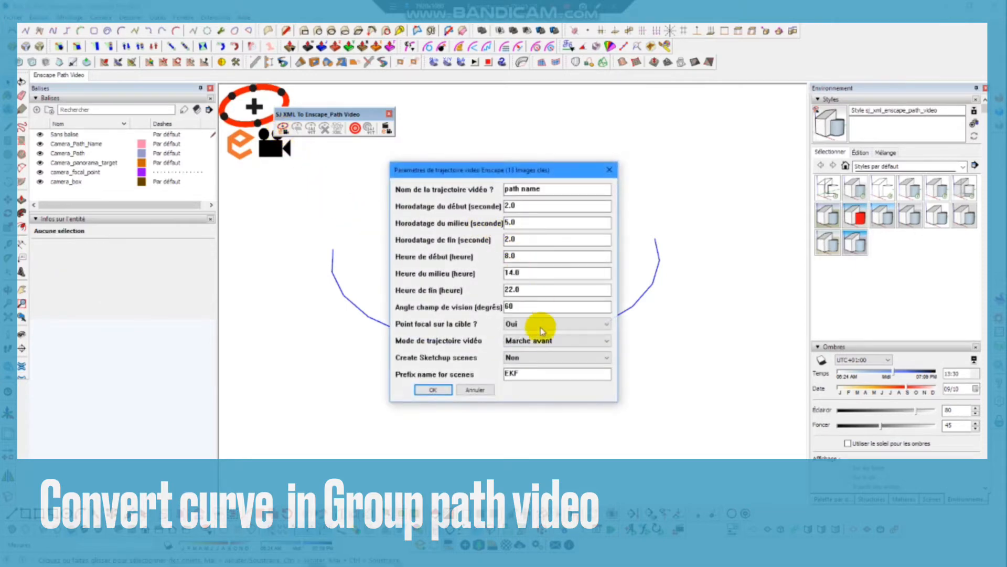
click(434, 390)
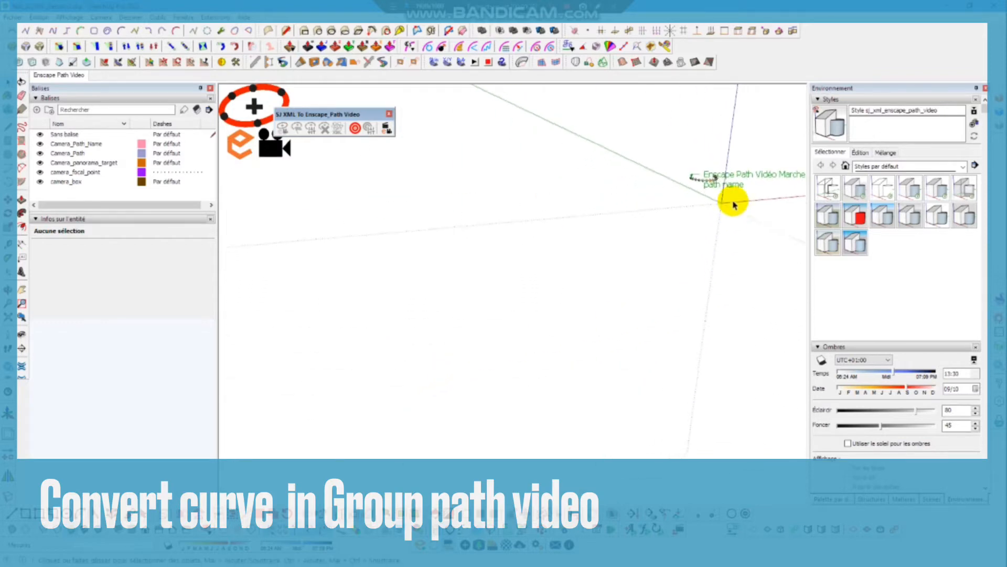
- Frame the whole camera path and update the Enscape Path Video scene with this view
scroll(731, 179, up, 5)
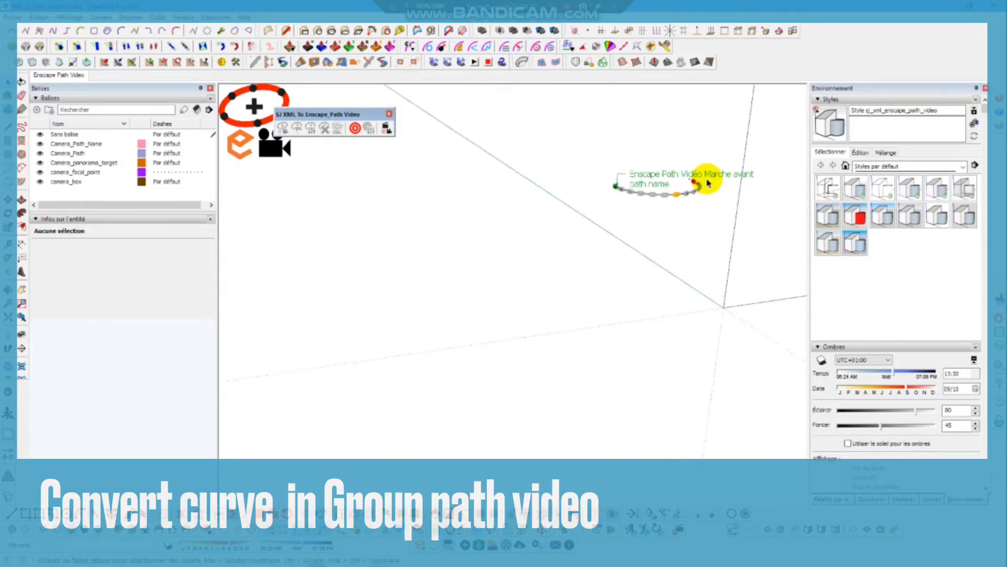
scroll(707, 183, up, 6)
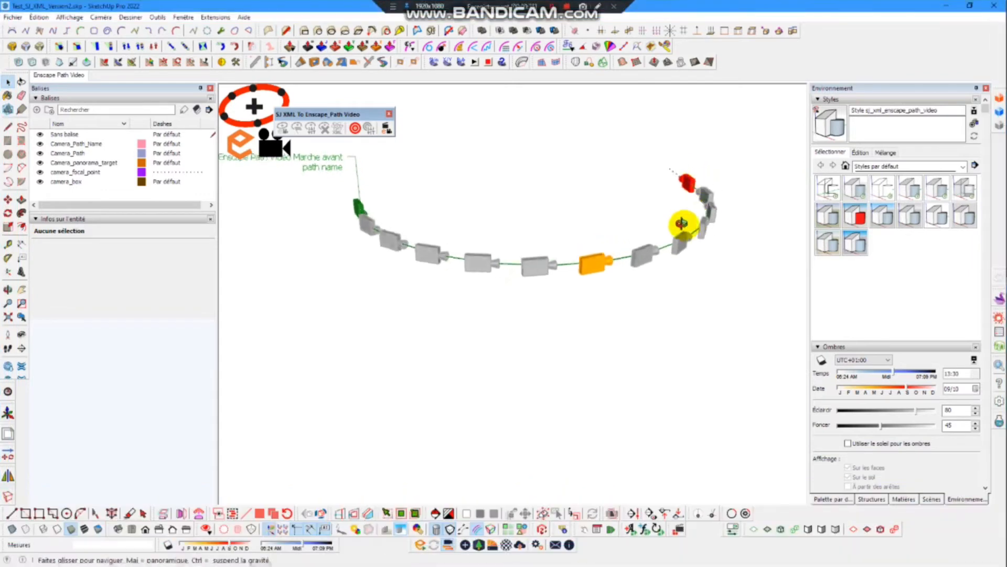
drag(682, 223, 638, 278)
key(space)
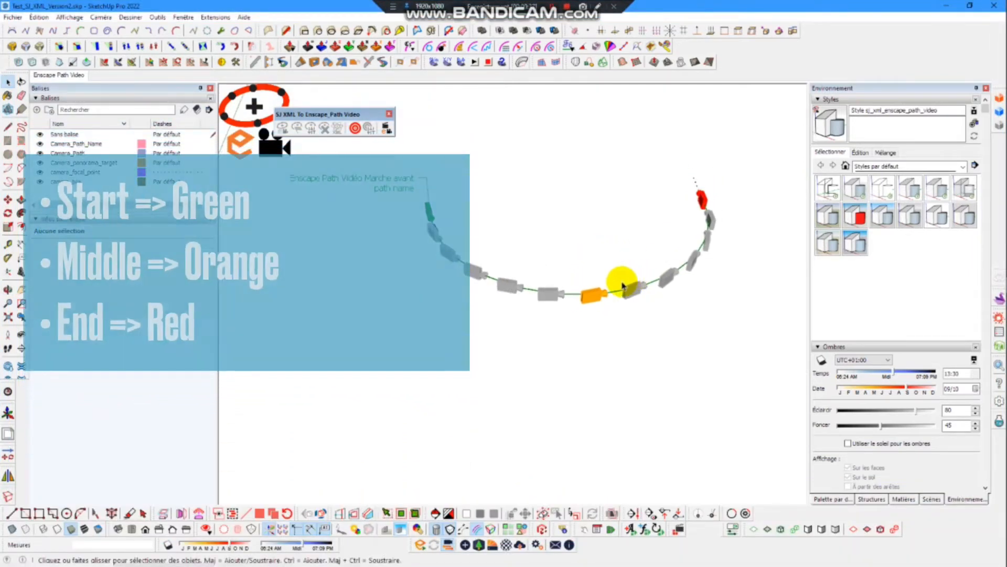
middle_drag(623, 286, 662, 268)
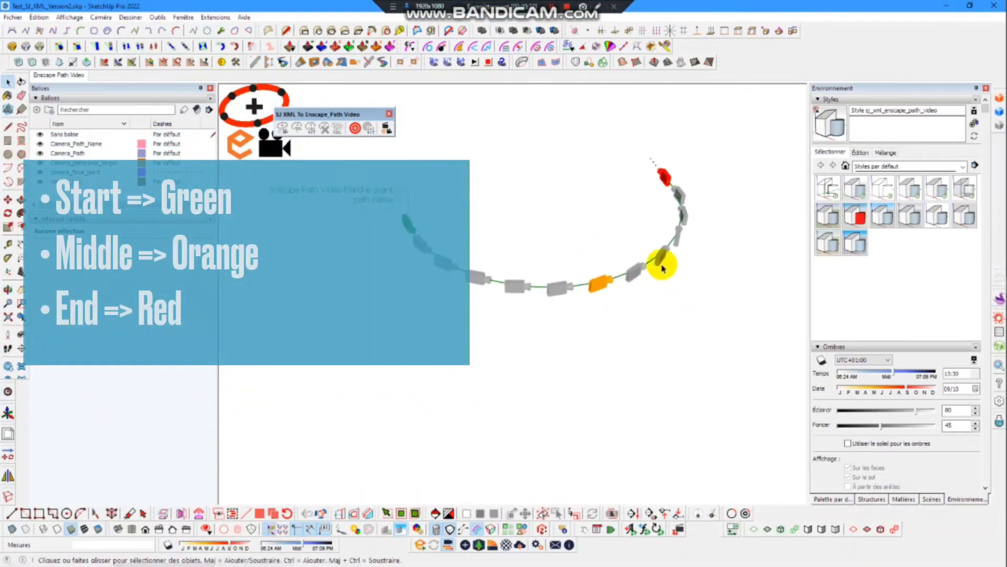
right_click(58, 78)
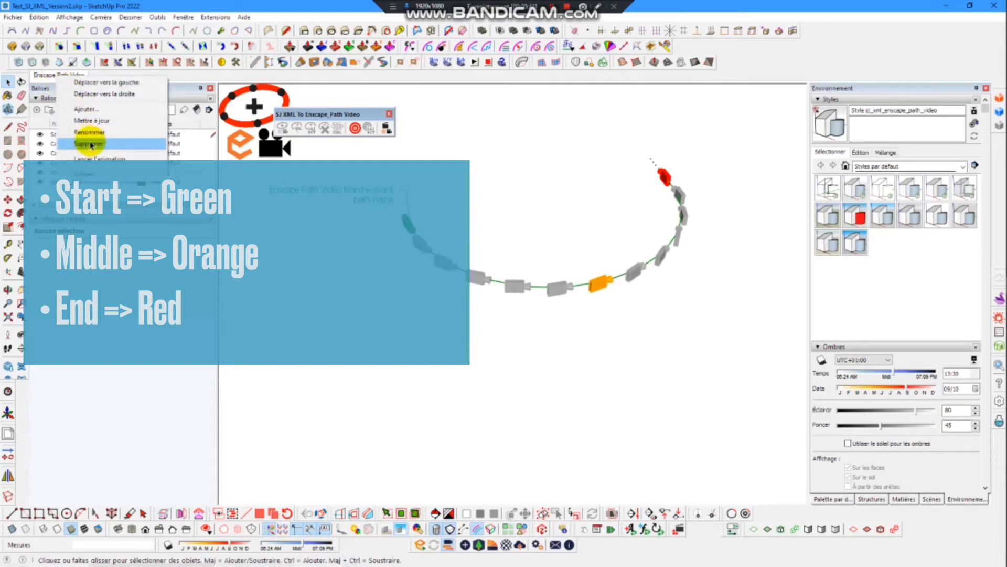
click(95, 121)
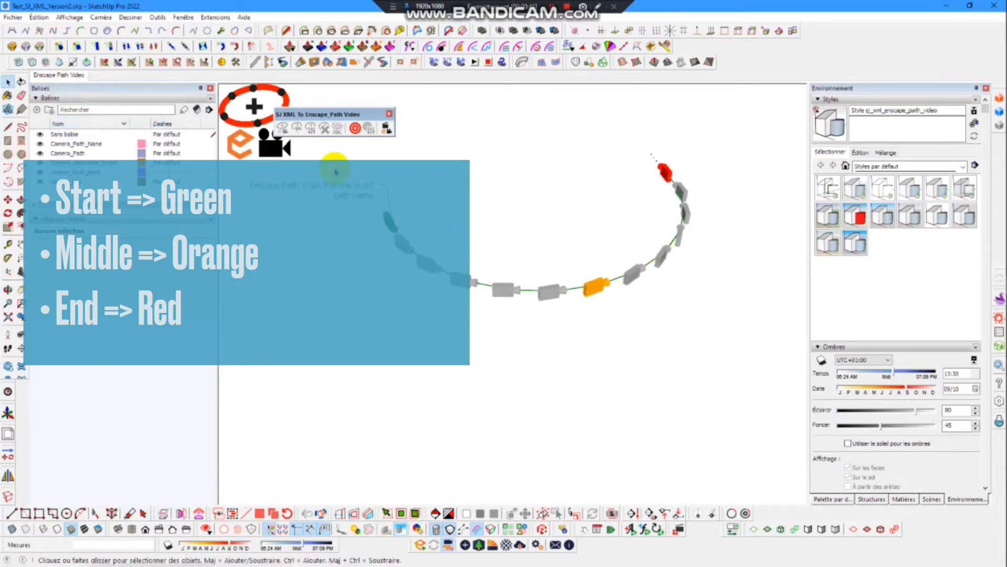
- Select the video path group and examine its direction arrow at the green start camera
click(429, 262)
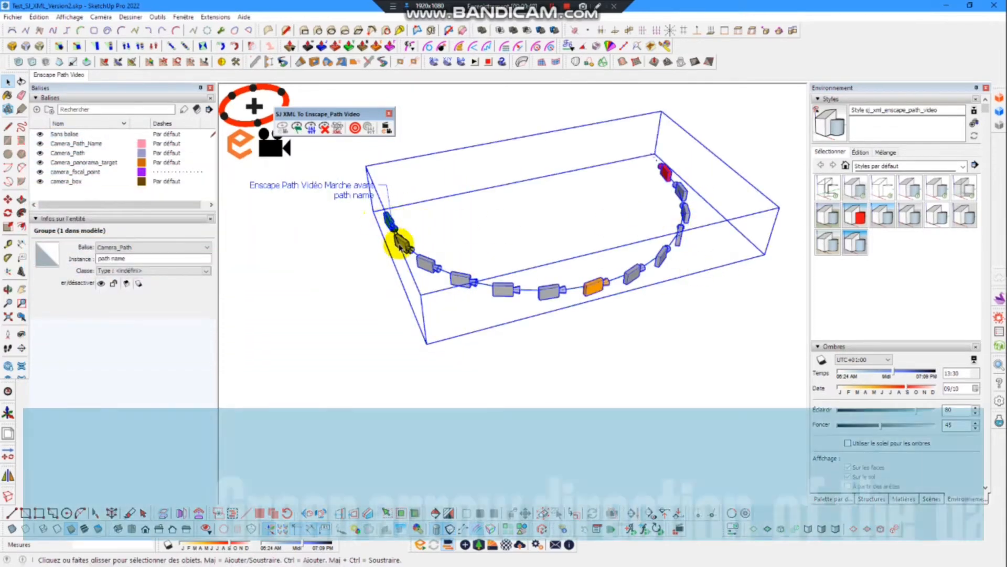
scroll(393, 223, up, 5)
middle_drag(402, 240, 934, 305)
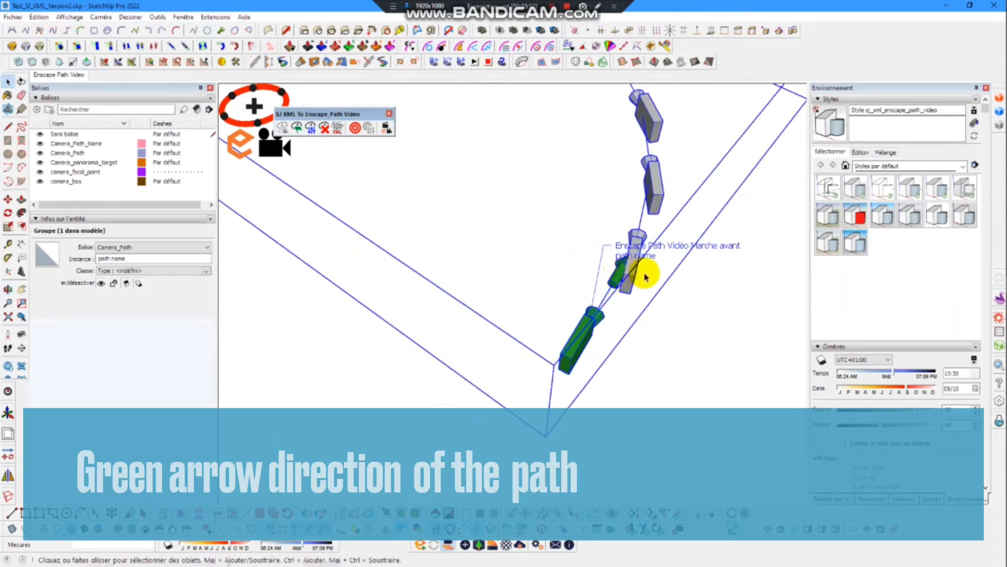
middle_drag(644, 276, 374, 215)
scroll(373, 214, down, 5)
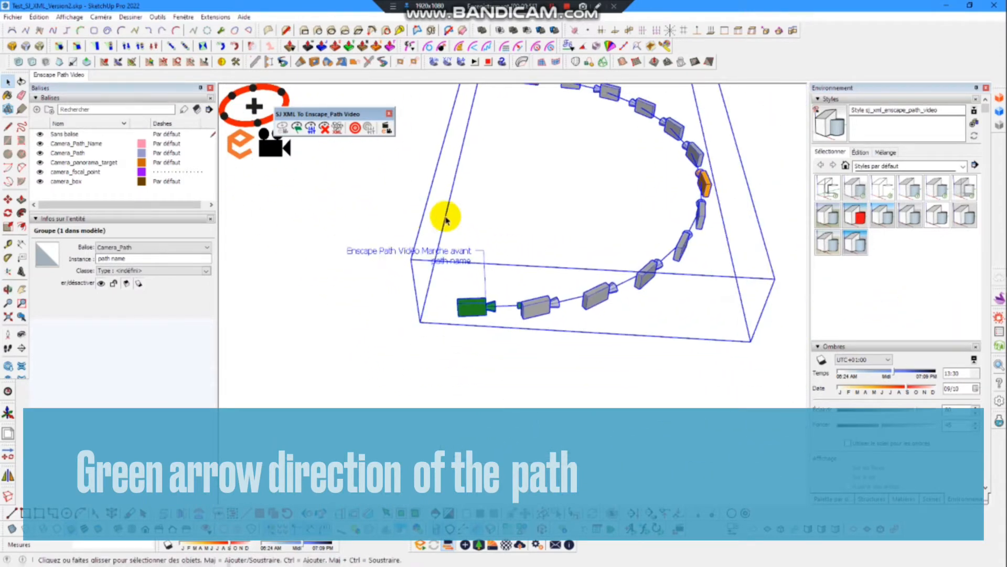
middle_drag(446, 219, 418, 199)
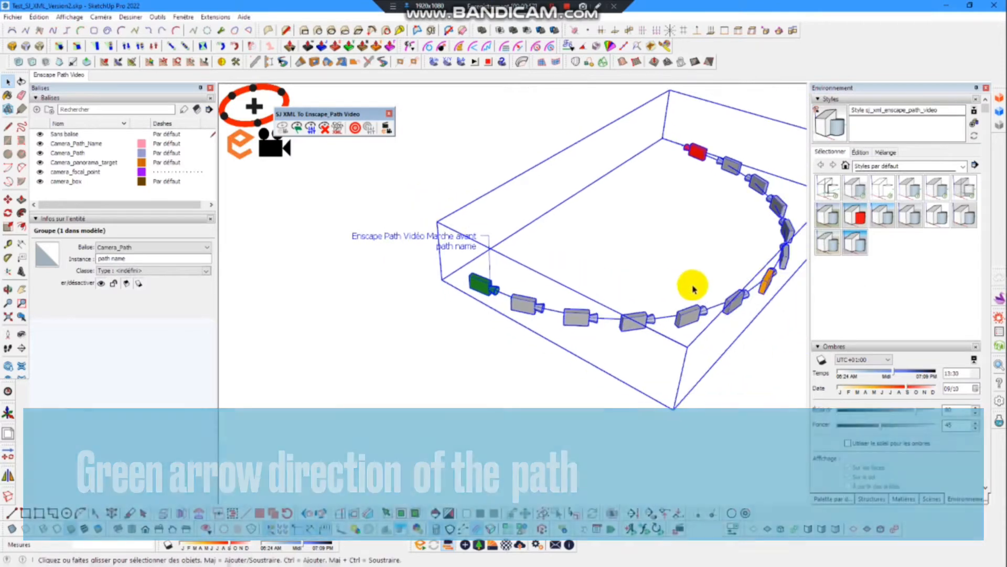
middle_drag(692, 288, 723, 256)
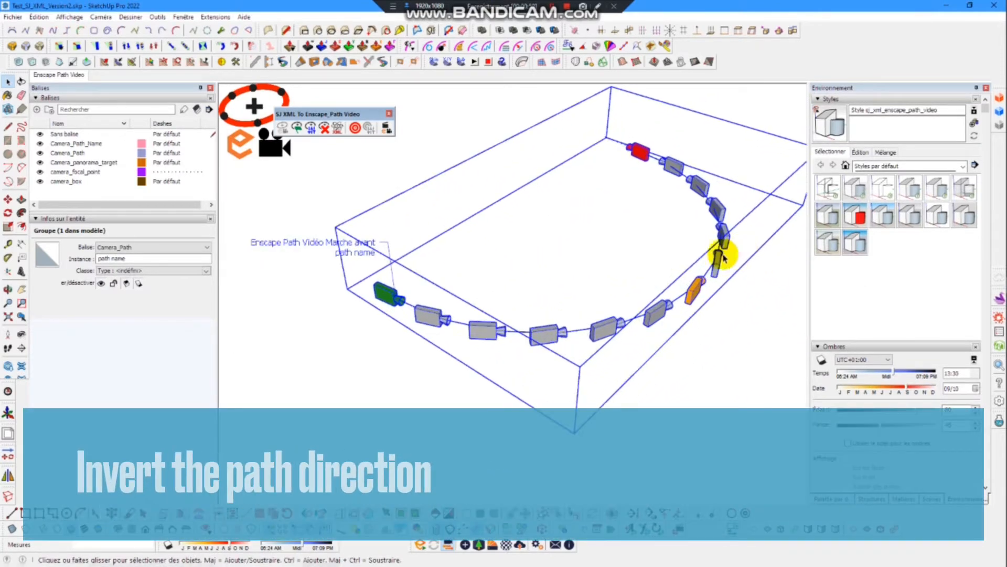
- Reverse the video path's direction with a start point offset of 0
click(297, 128)
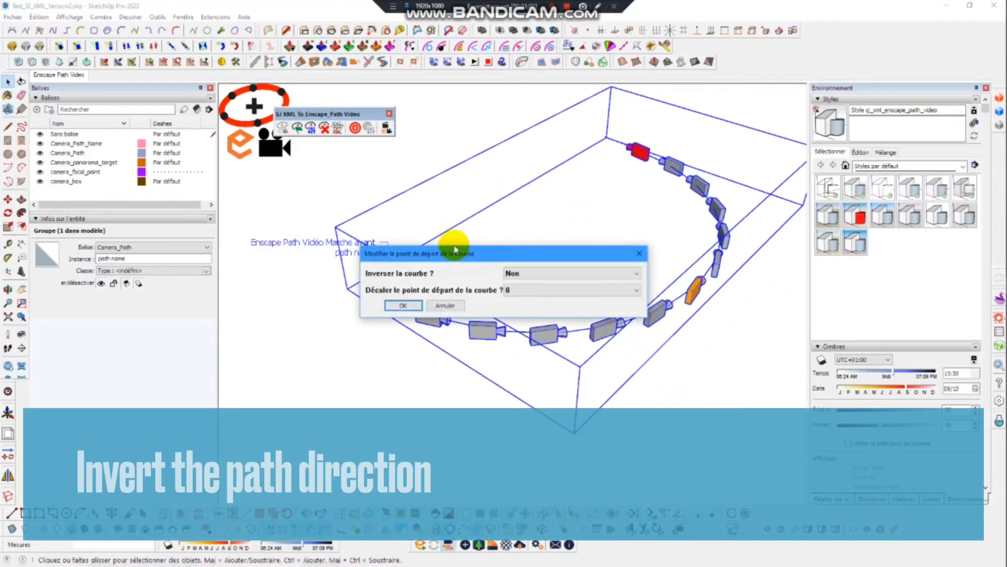
click(513, 273)
click(513, 291)
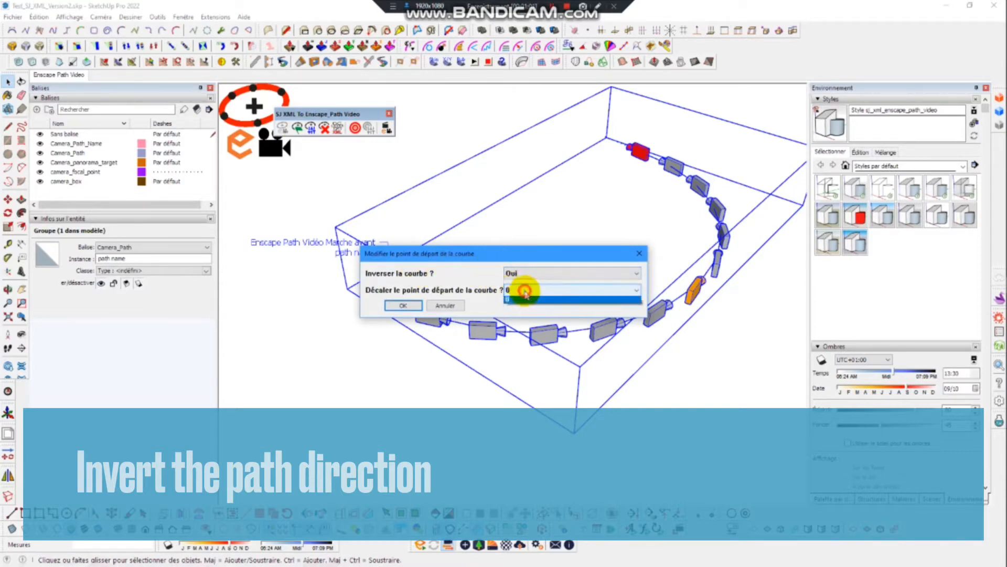
click(516, 292)
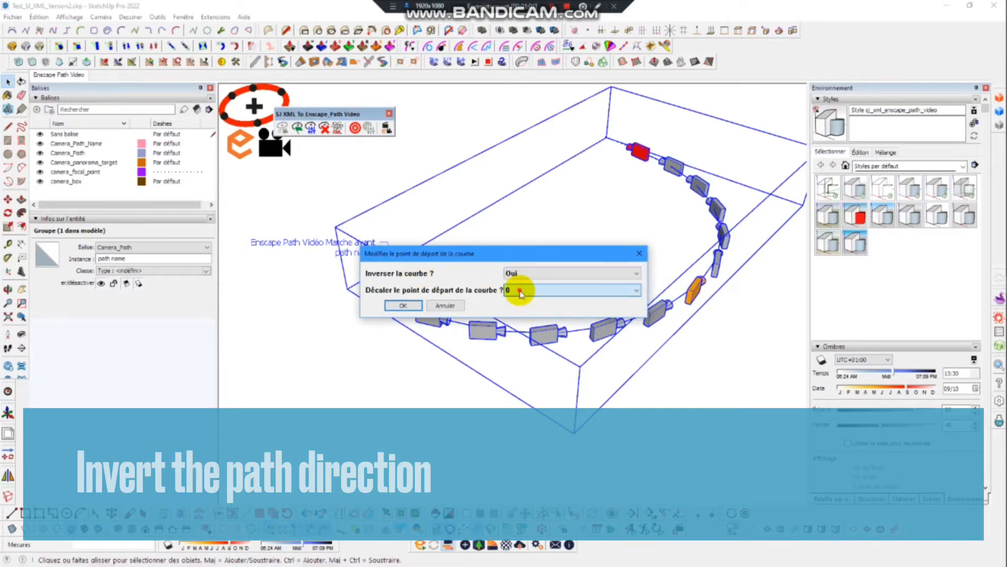
click(402, 306)
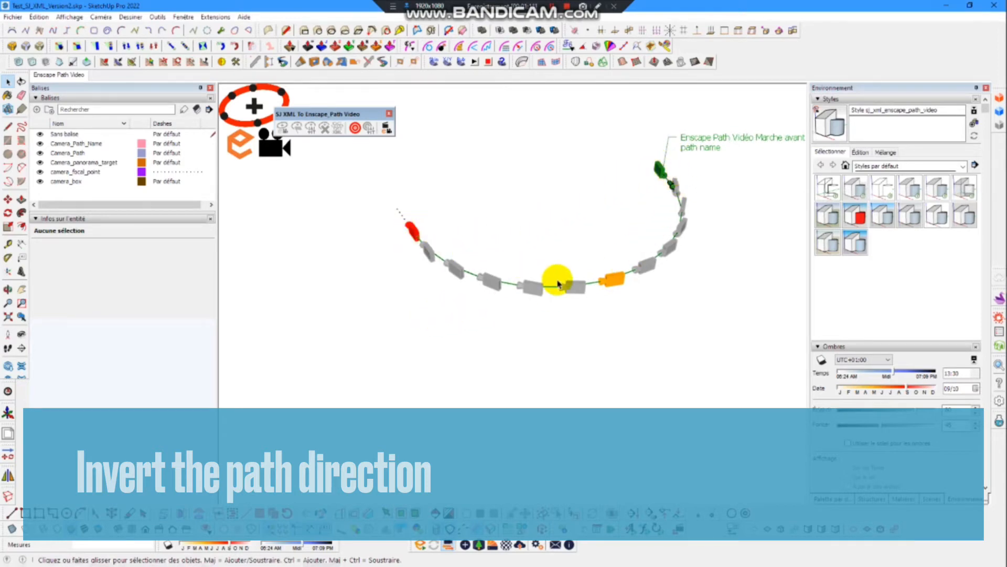
- Inside the path group, place a Départ, Milieu, Arrivé target midway between the arc's two ends
click(581, 290)
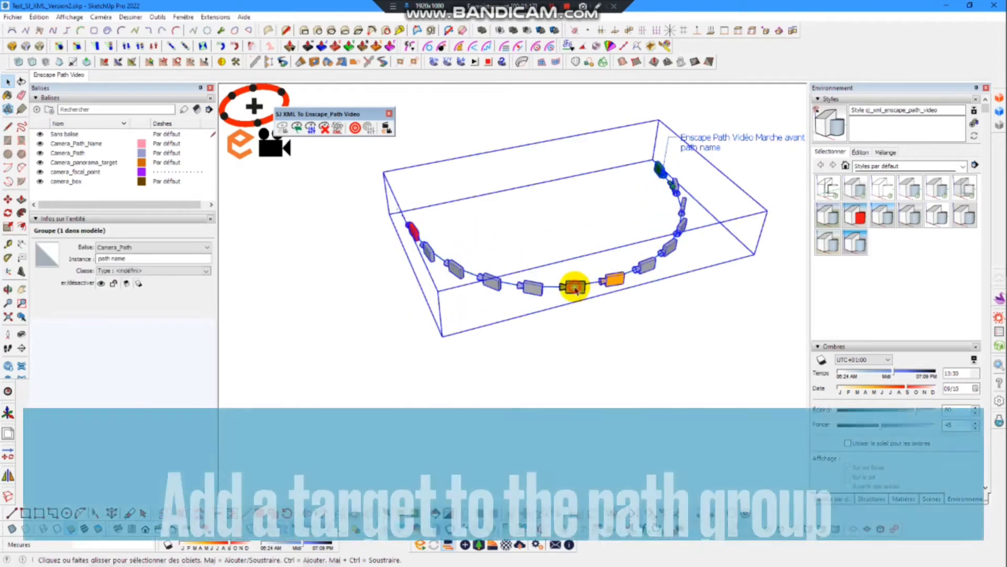
double_click(577, 288)
click(356, 128)
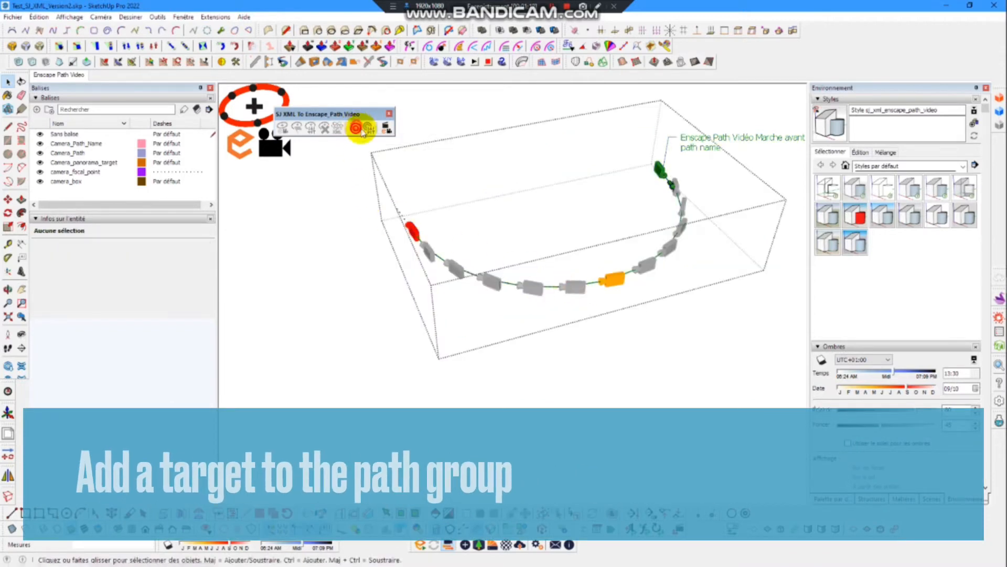
click(547, 281)
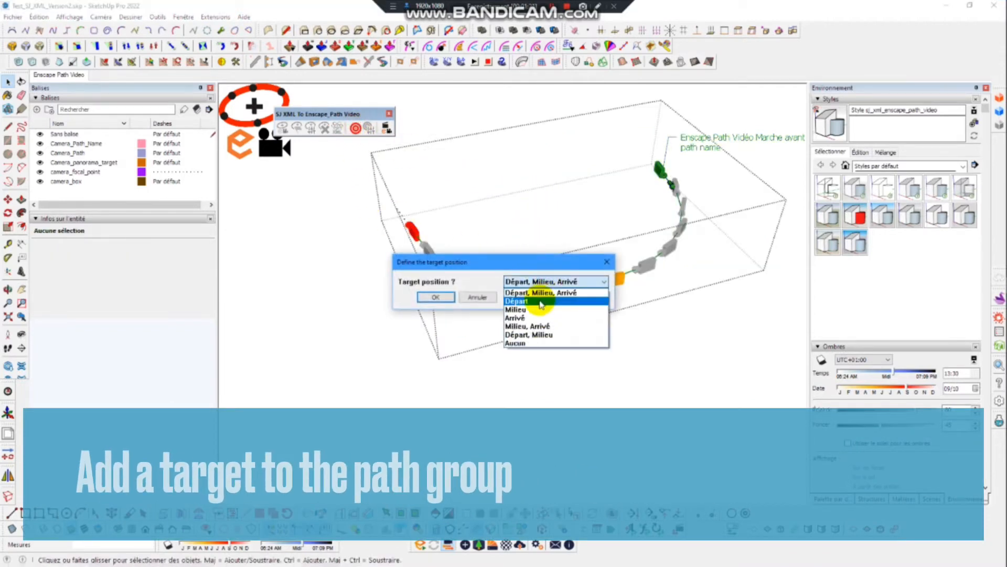
click(557, 294)
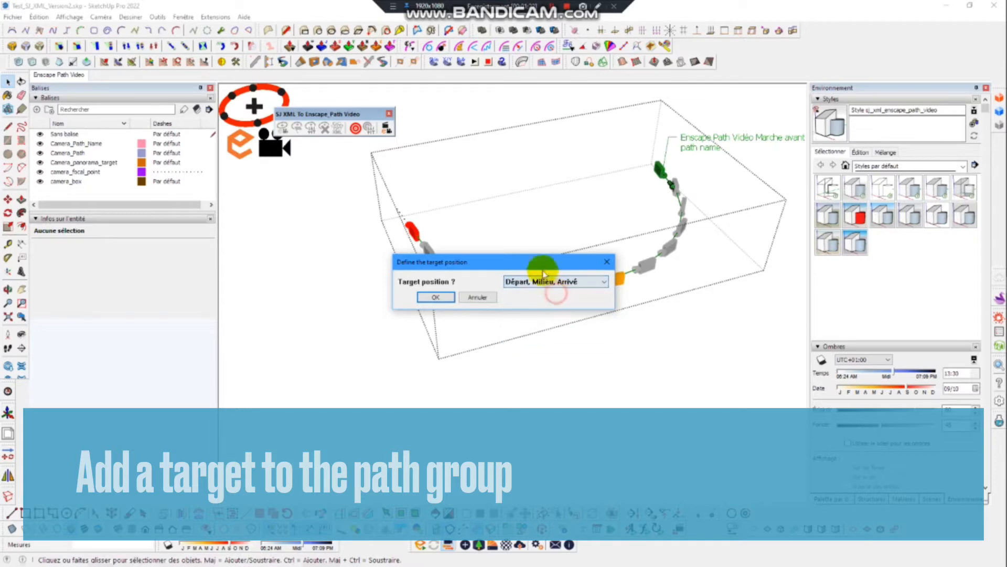
click(433, 297)
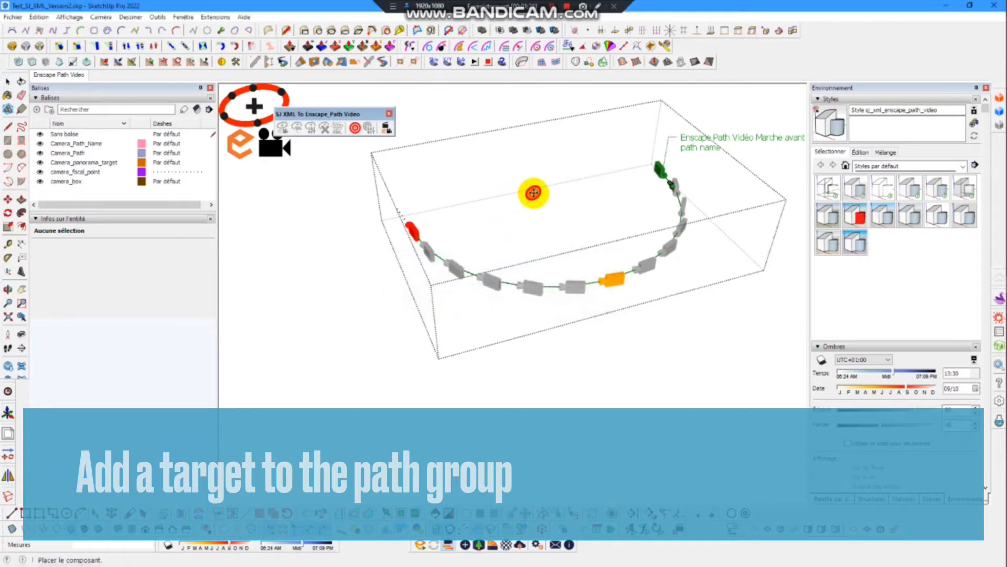
click(534, 191)
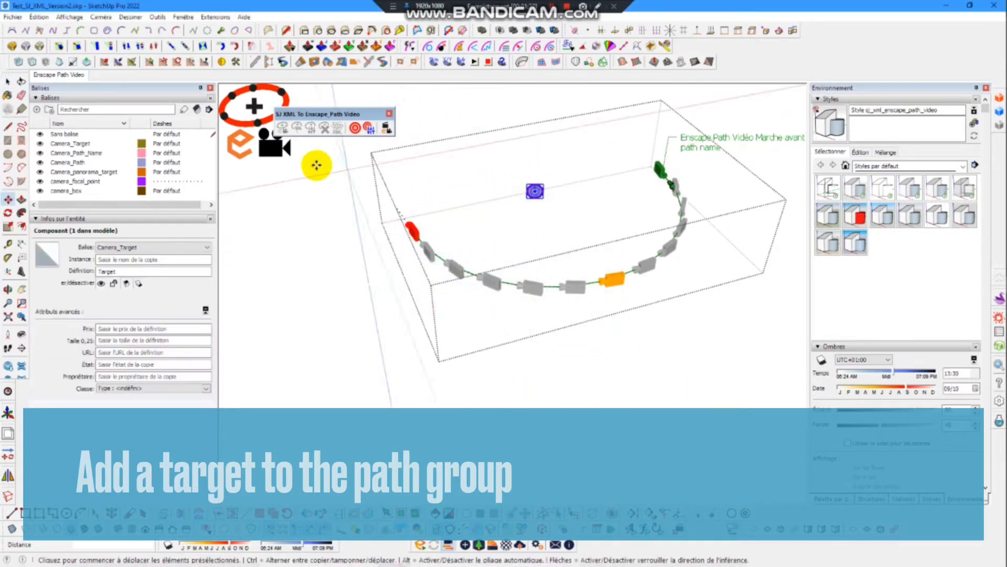
- Leave the group and set the video path's mode to Traveling so the cameras aim at the target
click(8, 81)
click(333, 274)
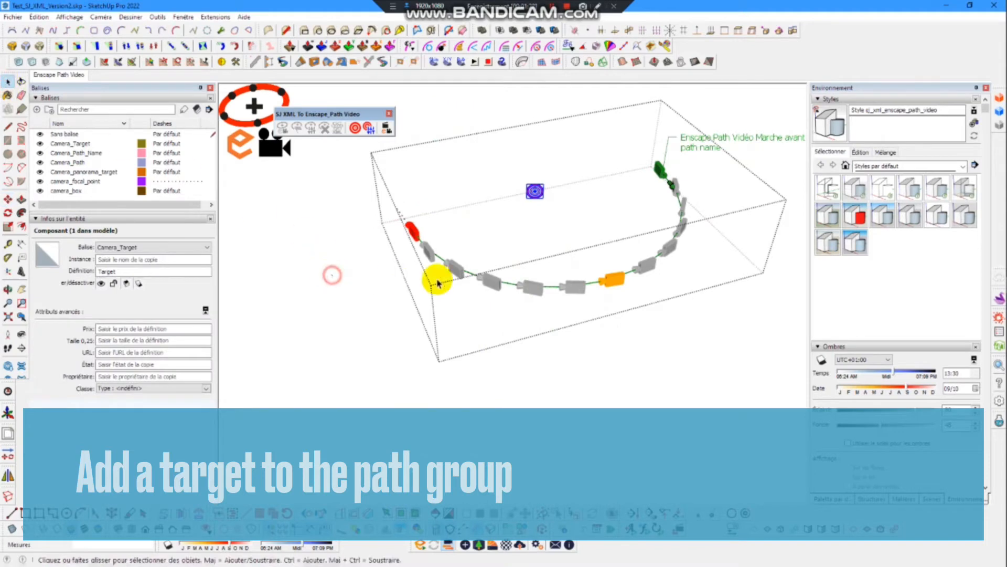
click(538, 286)
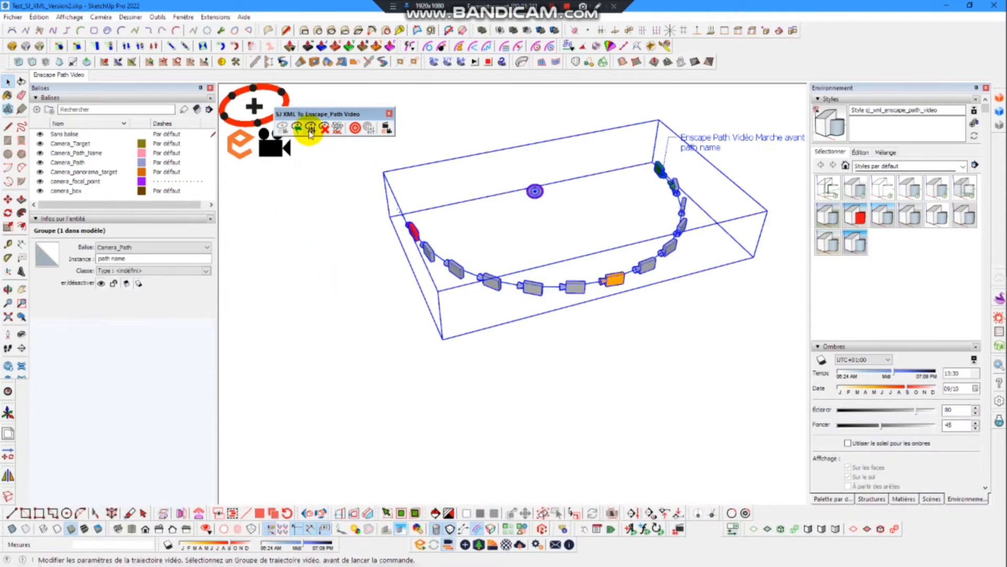
click(310, 130)
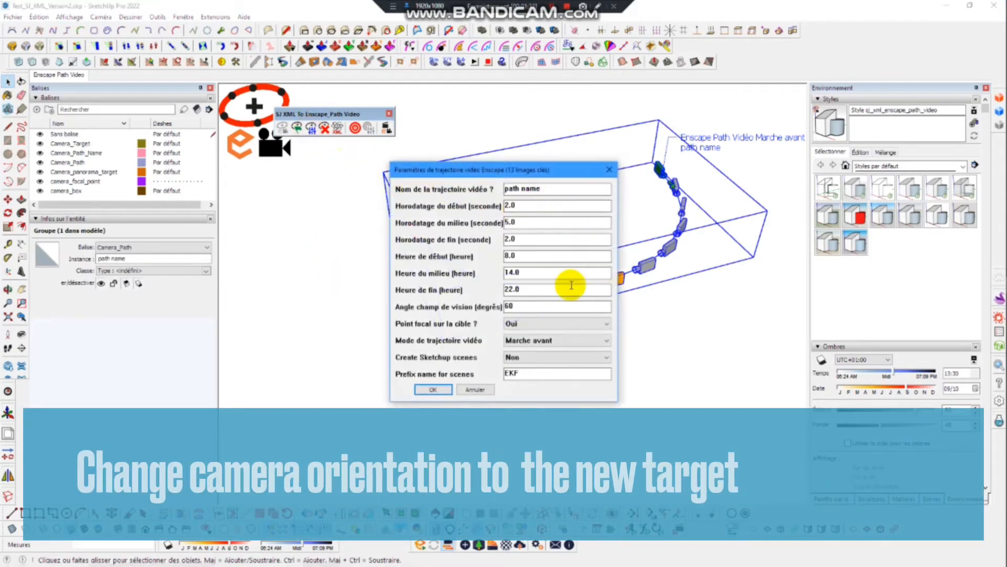
click(557, 341)
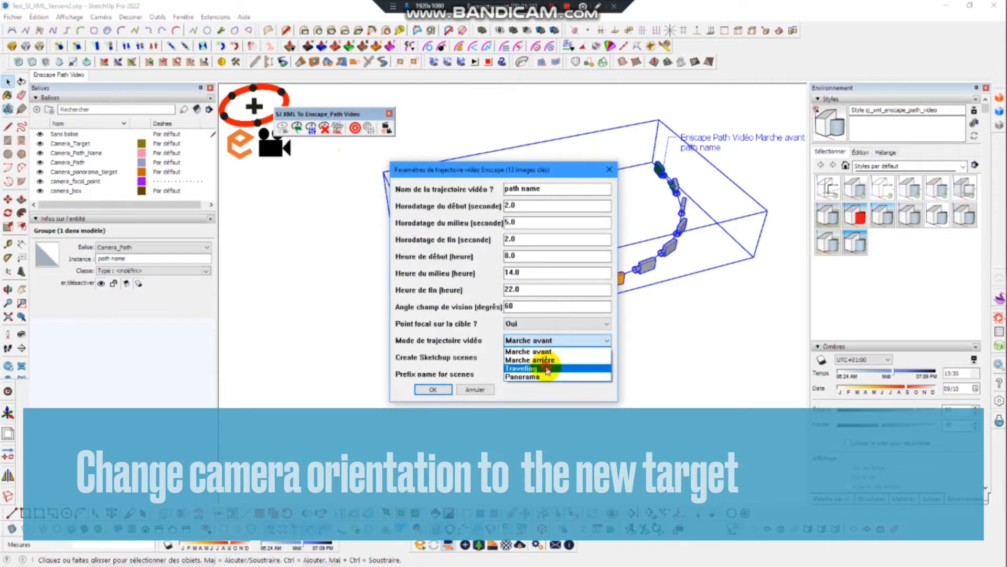
click(547, 368)
click(435, 390)
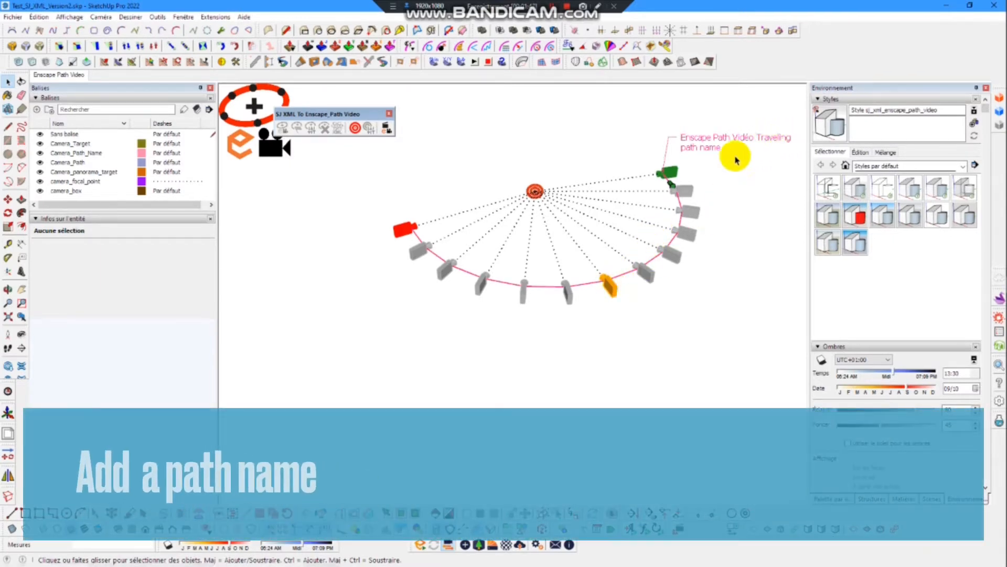
- Rename the arc's video path as Arc in its path parameters and clear the selection
click(610, 291)
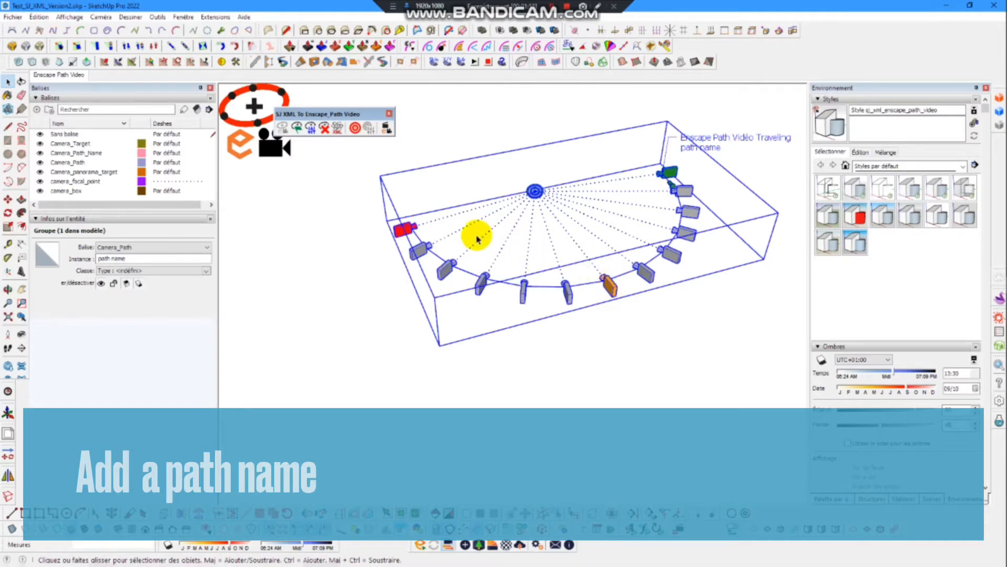
click(314, 132)
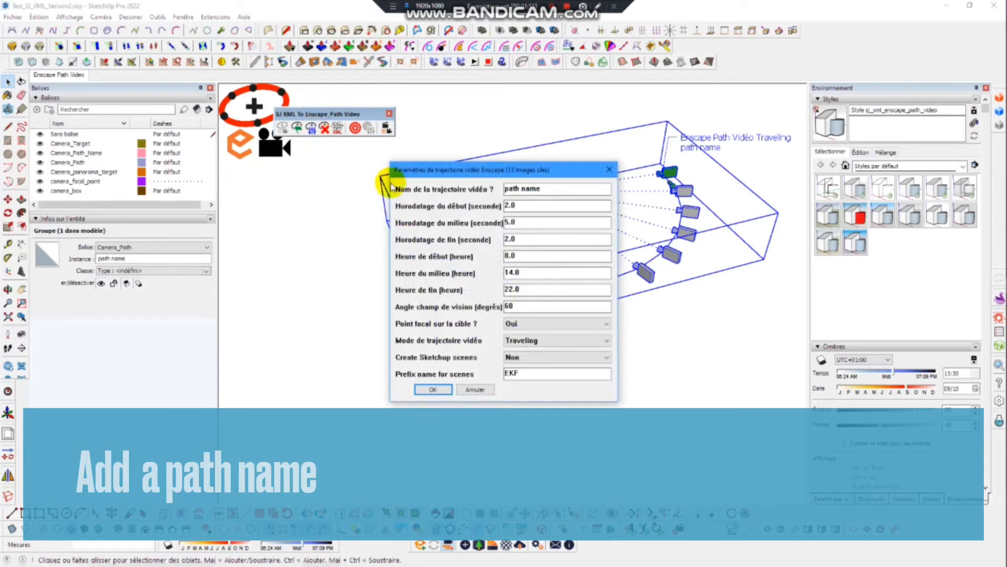
drag(547, 188, 490, 186)
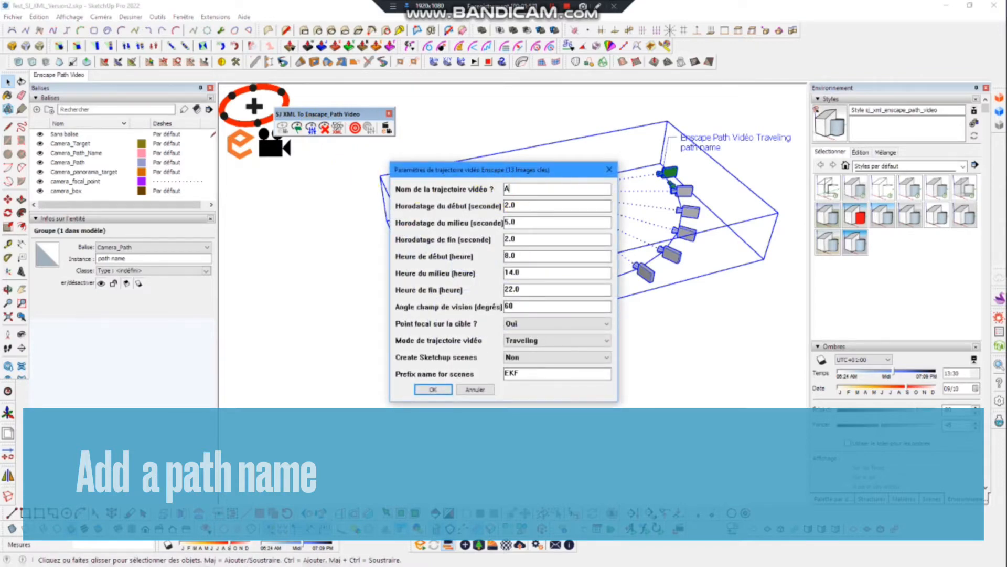
click(443, 390)
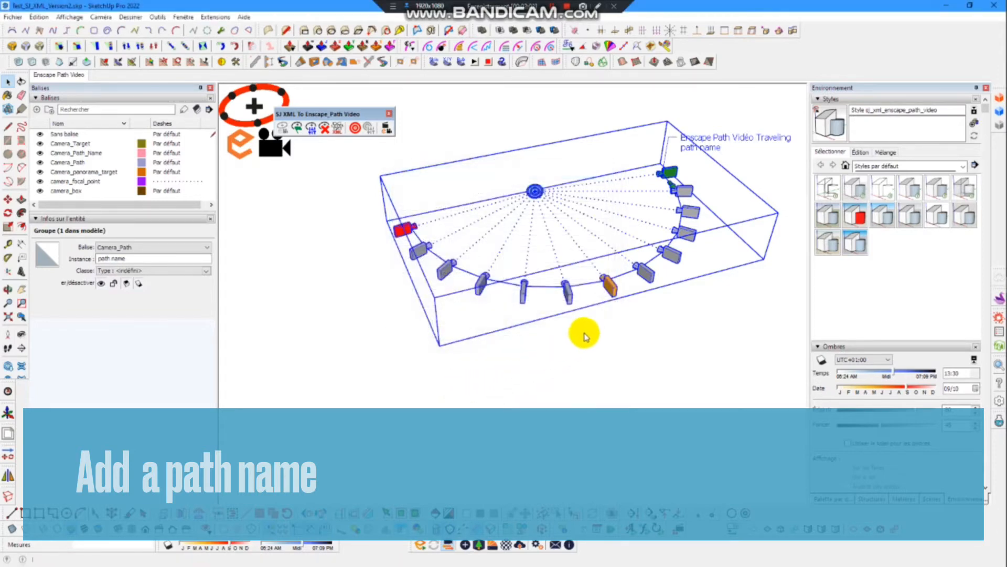
click(611, 310)
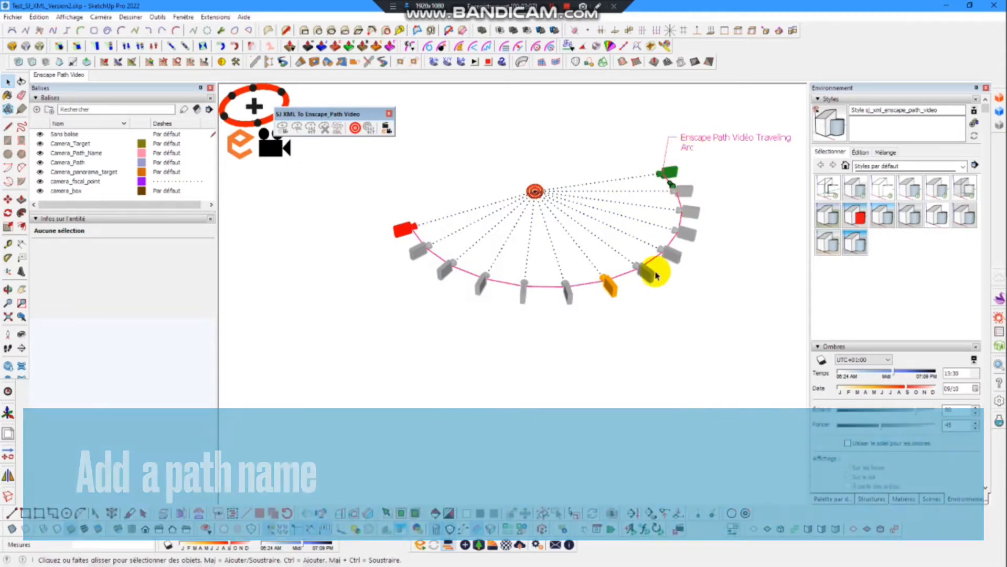
- Create SketchUp scenes from the Arc video path, using the scene prefix ARC
click(642, 273)
click(312, 129)
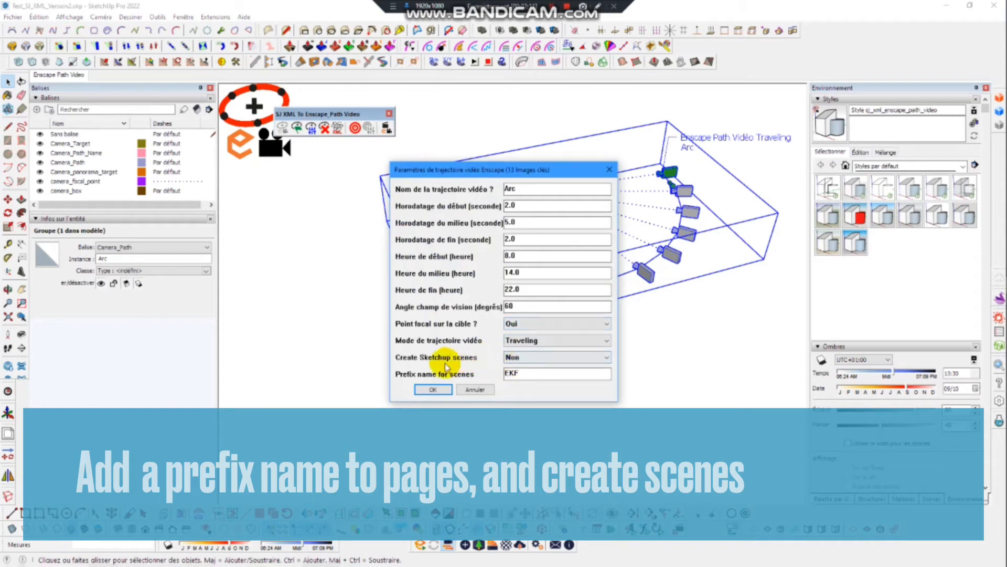
click(503, 361)
click(517, 373)
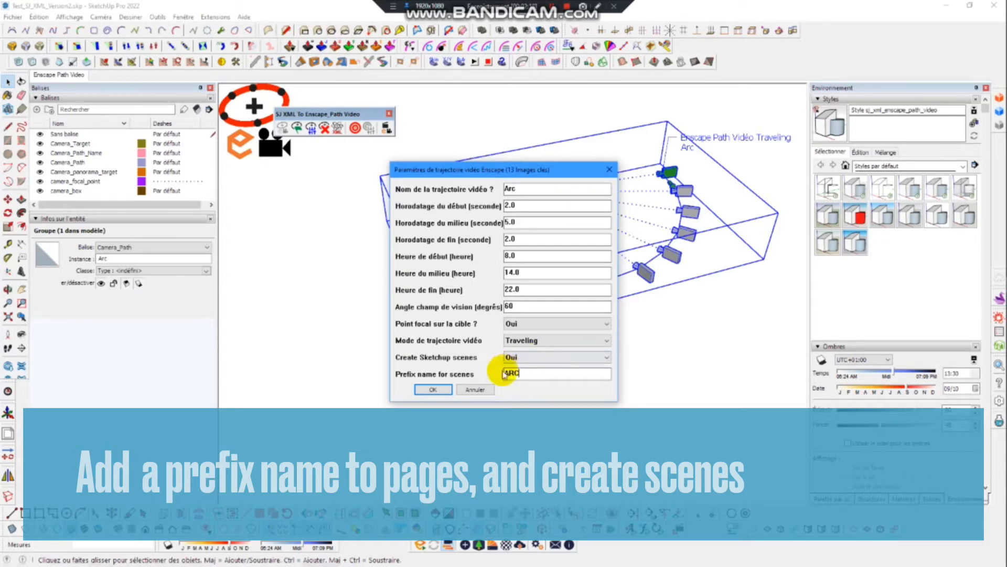
click(439, 393)
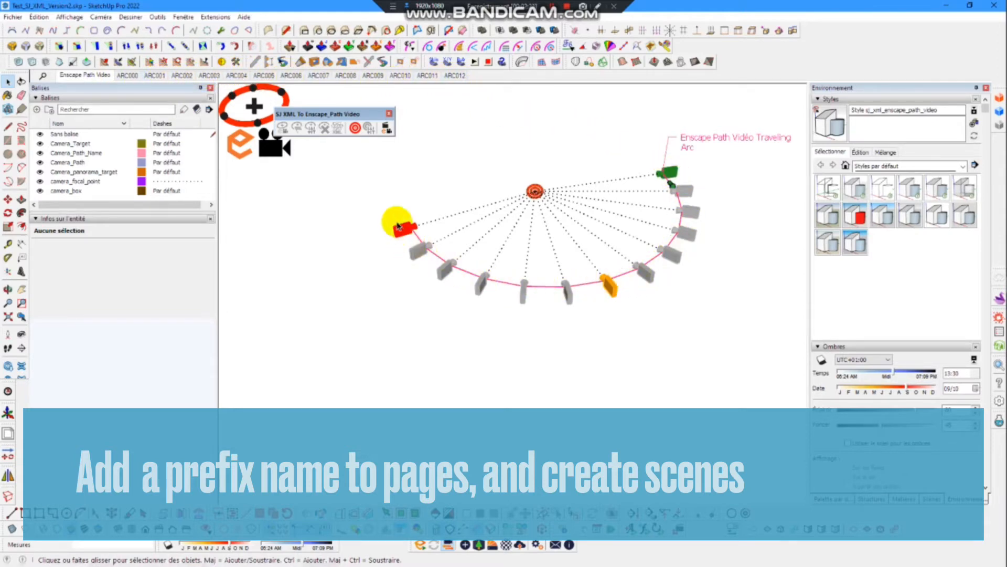
- Inside the Arc path group, examine the component options of the grey camera next to the orange middle one
click(567, 292)
double_click(567, 294)
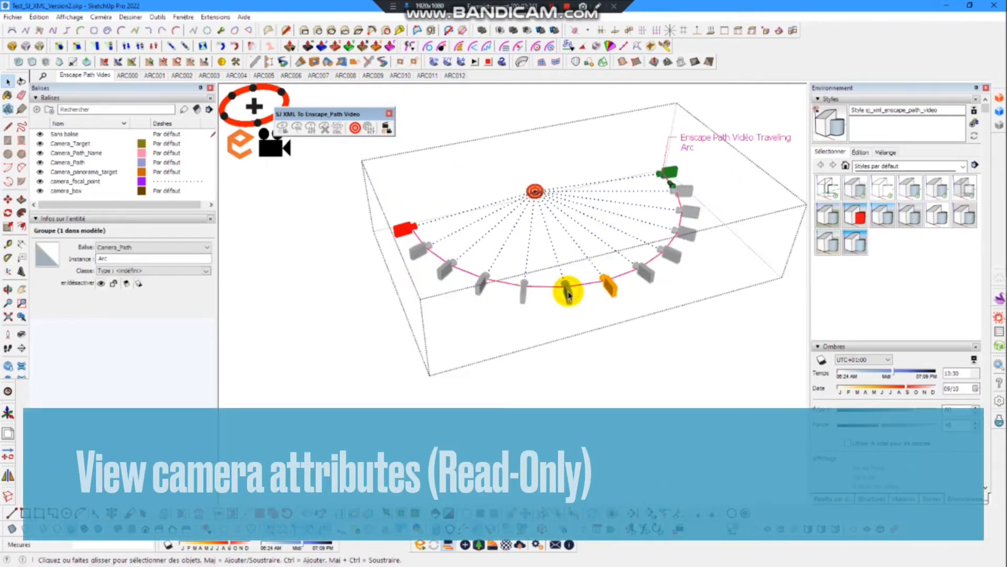
click(567, 293)
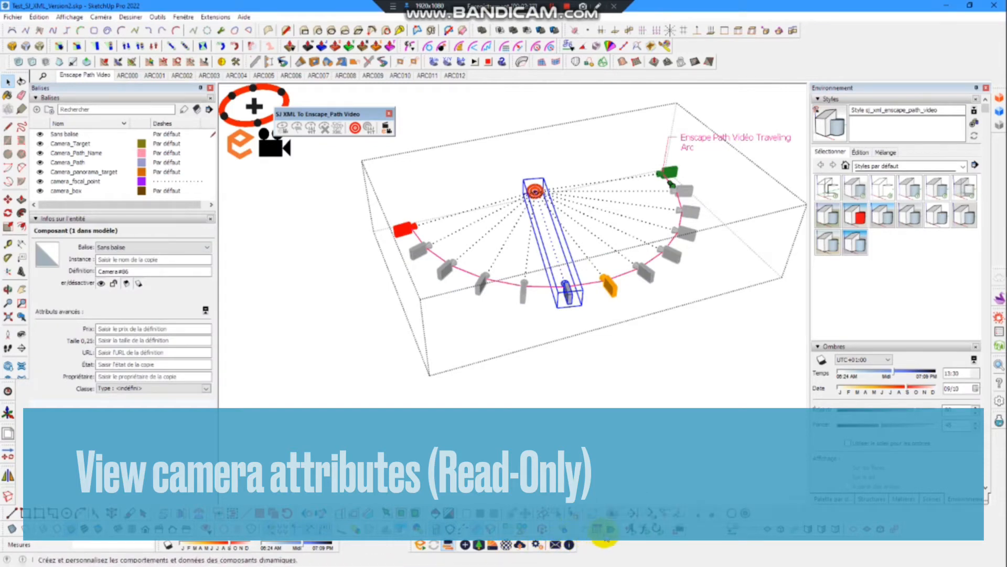
click(594, 525)
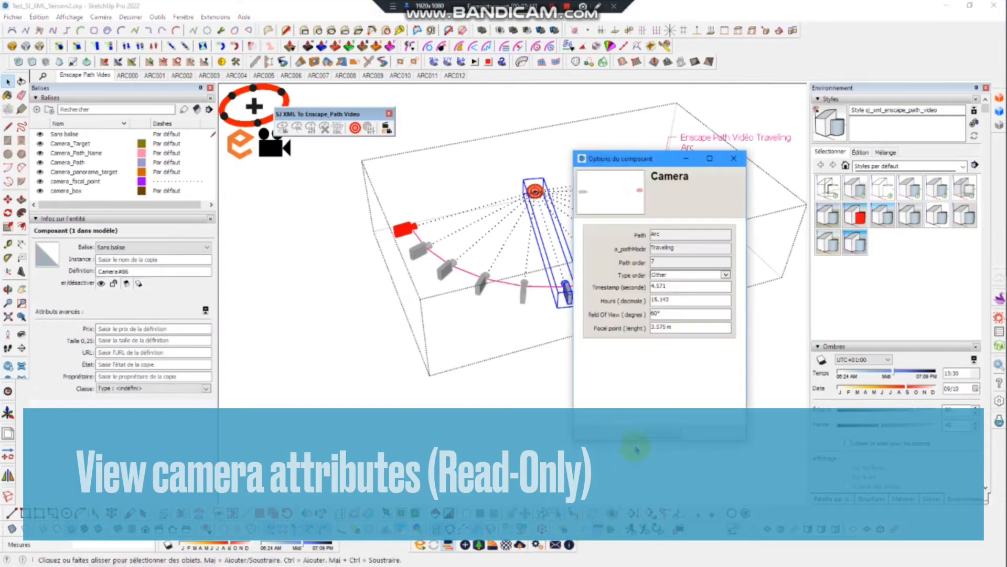
drag(650, 163, 741, 160)
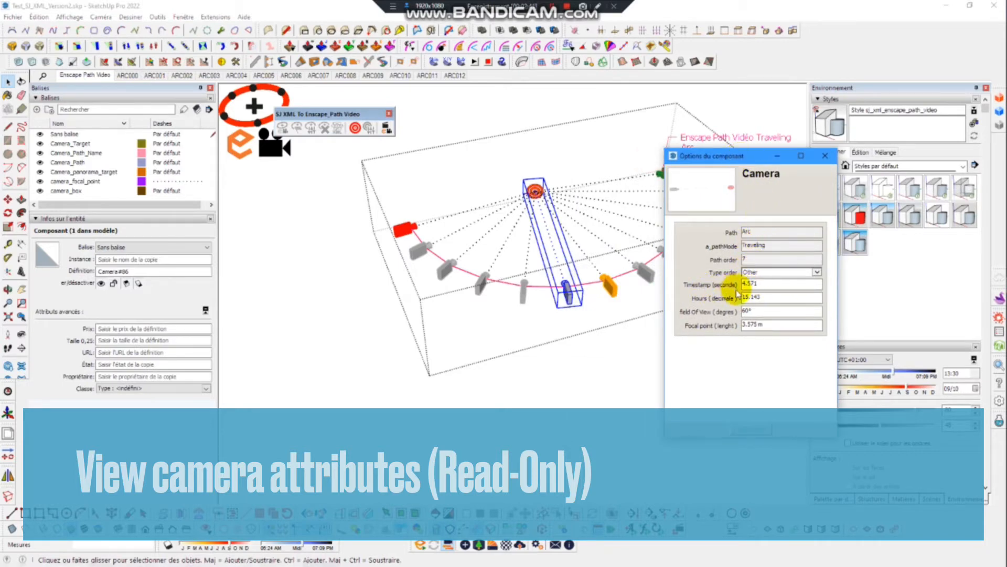
click(825, 156)
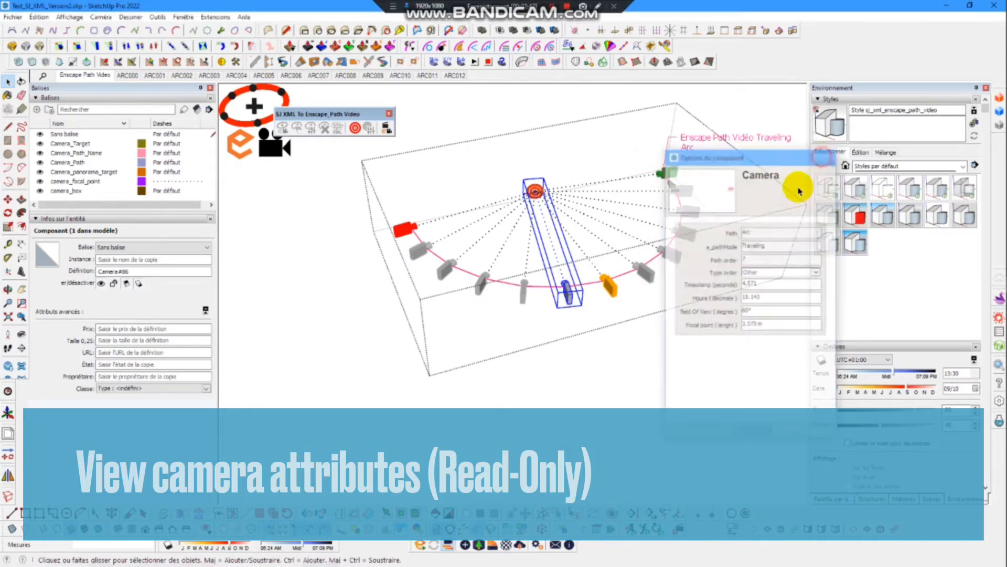
click(644, 362)
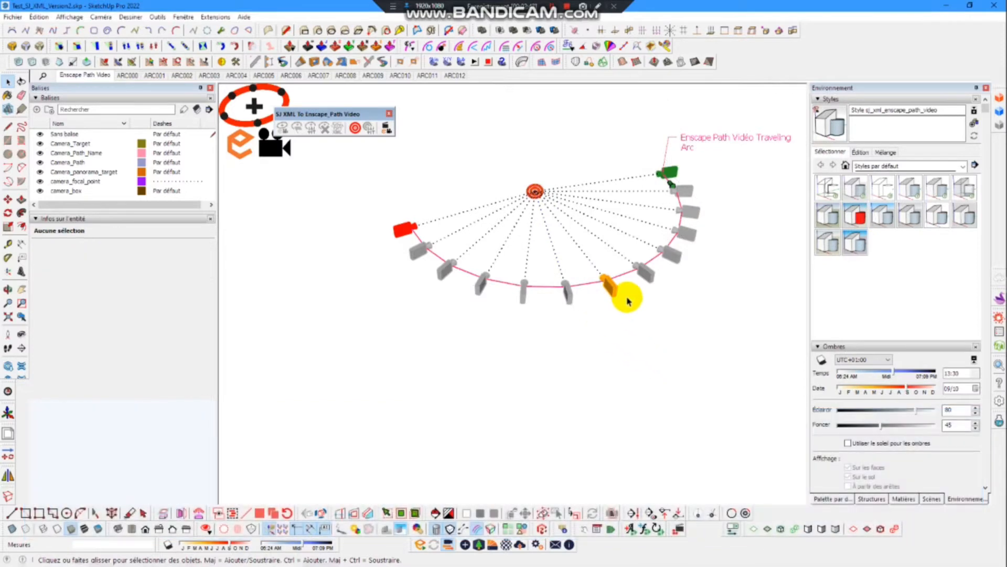
- Set the Arc video path's mode to Panorama so the cameras and target swap positions
click(612, 291)
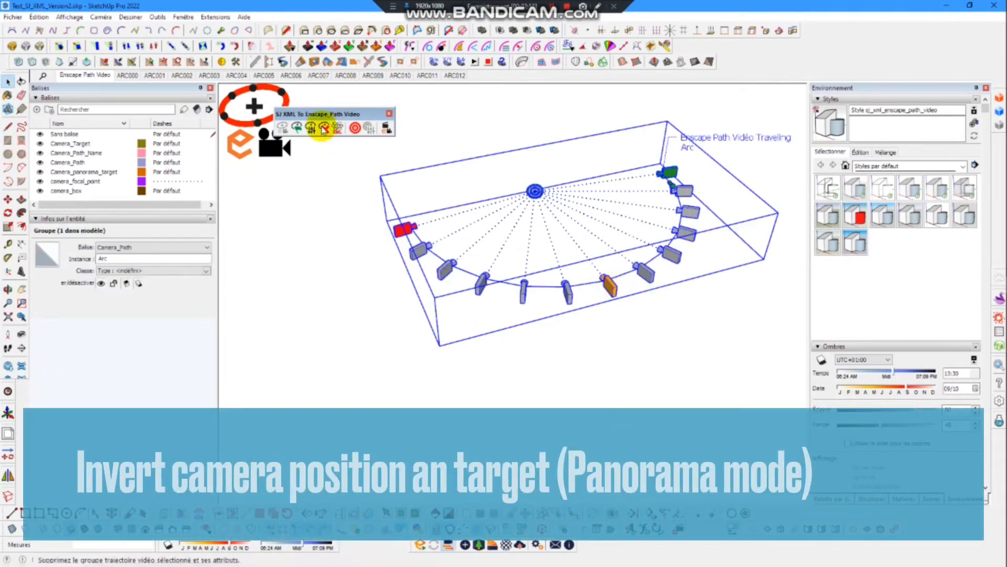
click(311, 128)
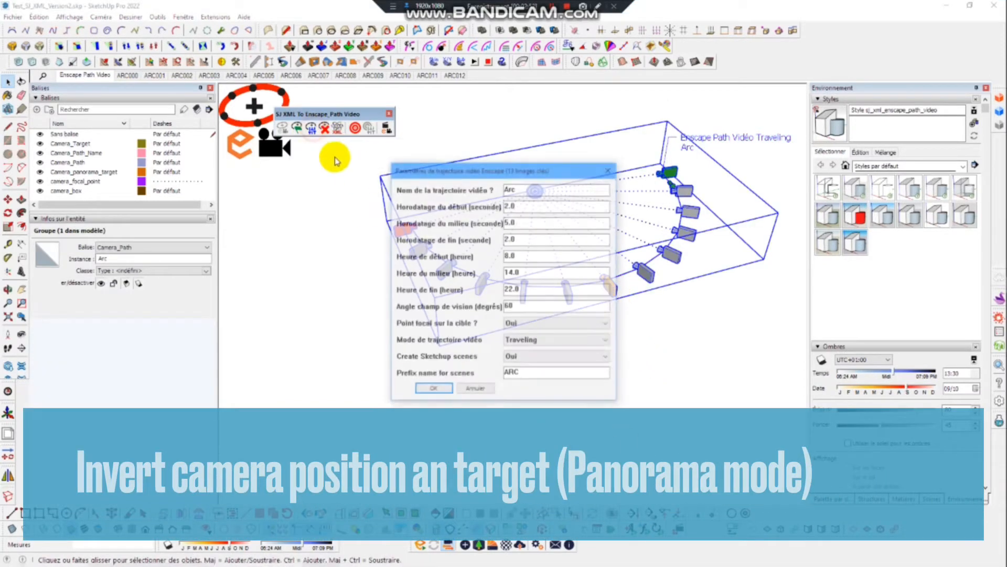
click(542, 341)
click(531, 376)
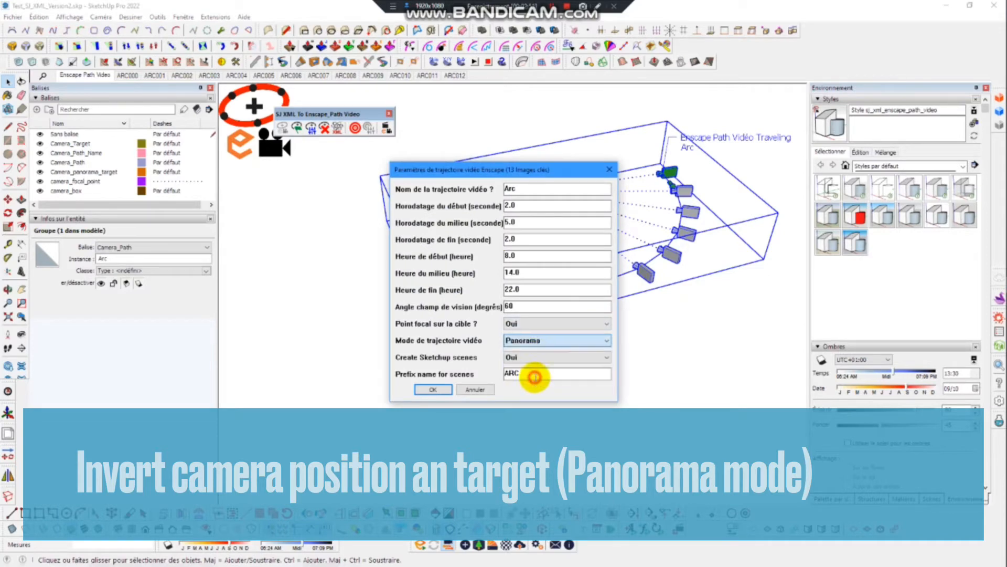
click(439, 392)
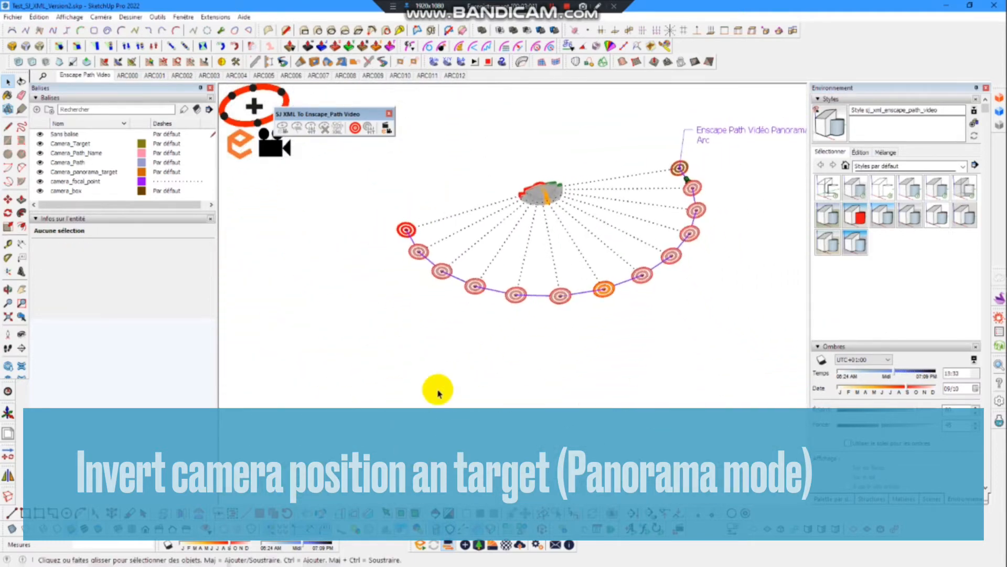
scroll(535, 191, up, 6)
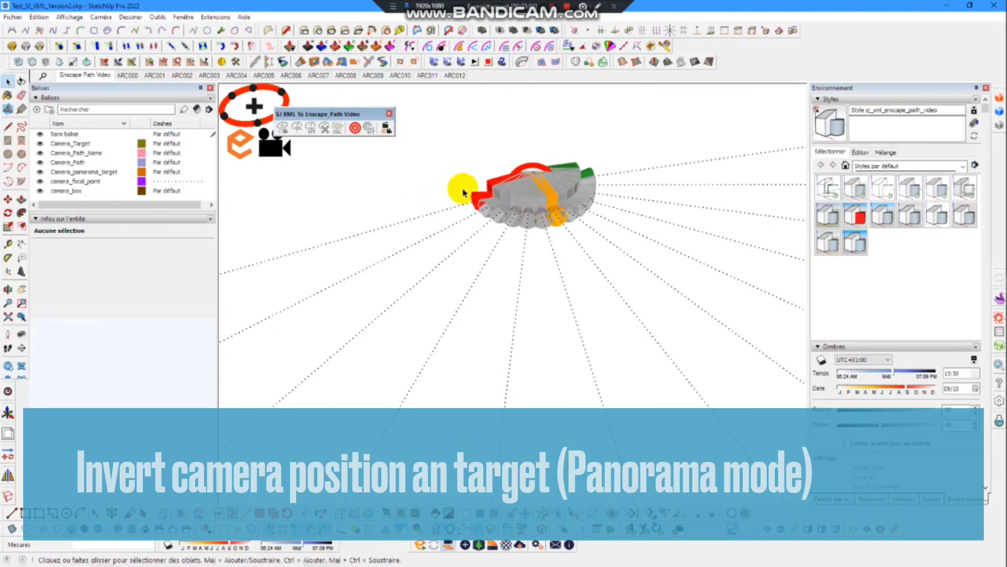
scroll(515, 224, down, 5)
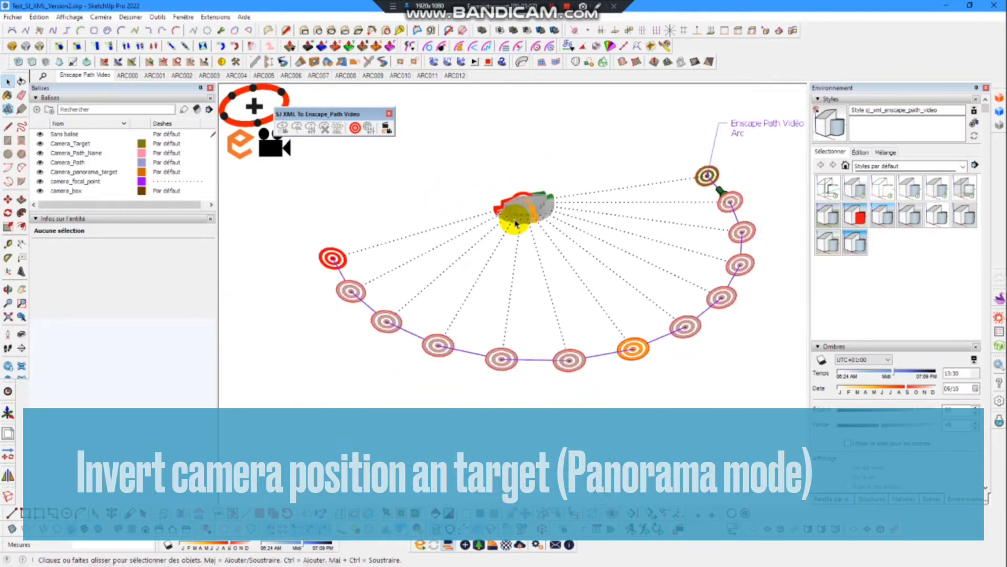
middle_drag(578, 359, 603, 317)
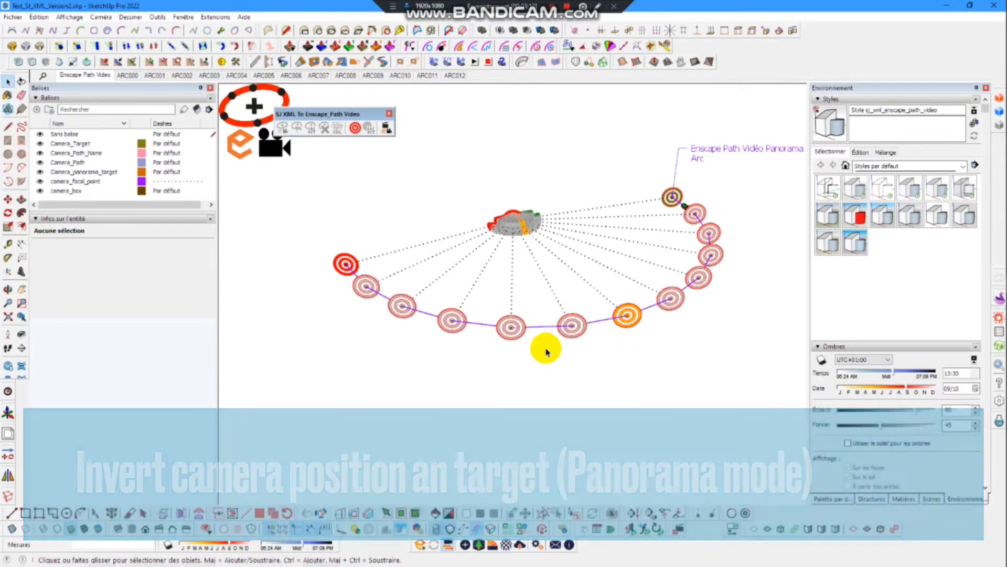
- Draw a 15-sided polygon as a circle with an inscribed radius of about 2.3 m beside the arc path
middle_drag(542, 348, 394, 319)
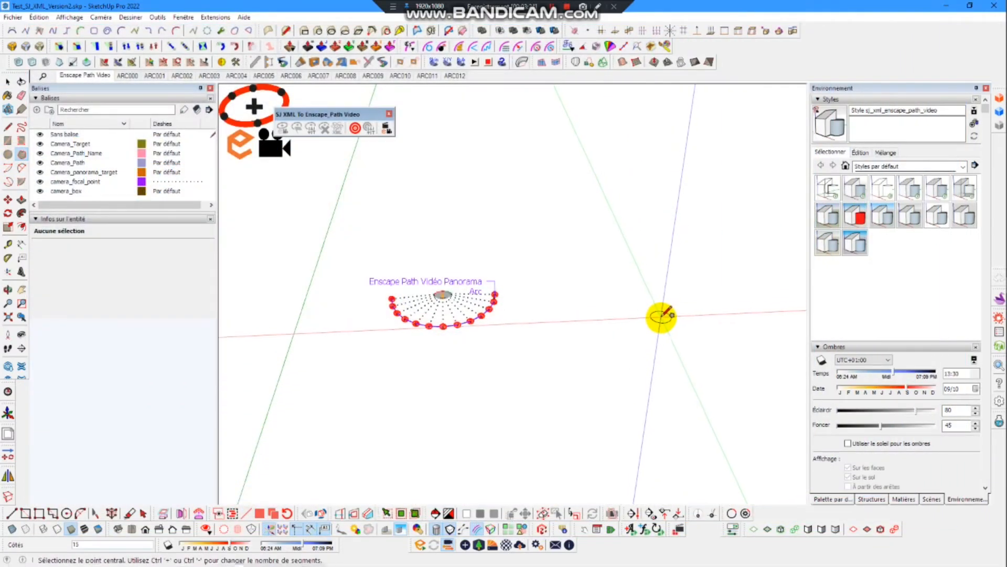
click(662, 317)
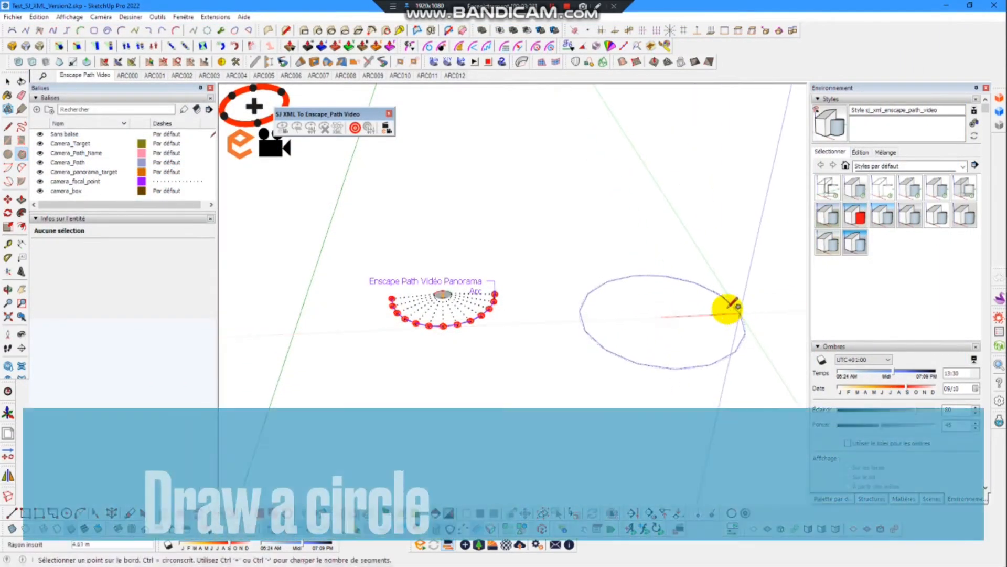
click(692, 307)
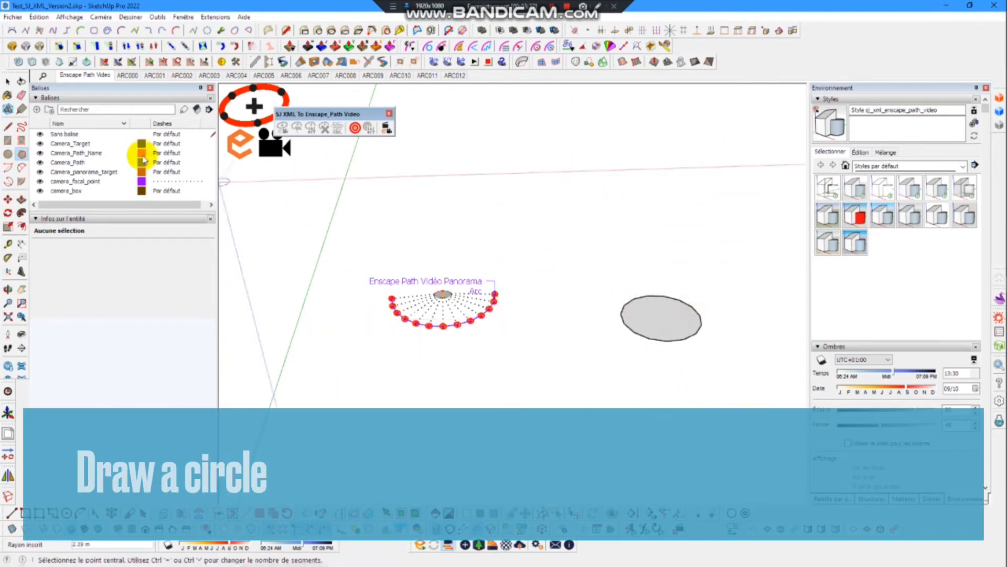
- Convert the drawn circle into a video path named Cercle with the scene prefix CIR
click(7, 82)
double_click(665, 342)
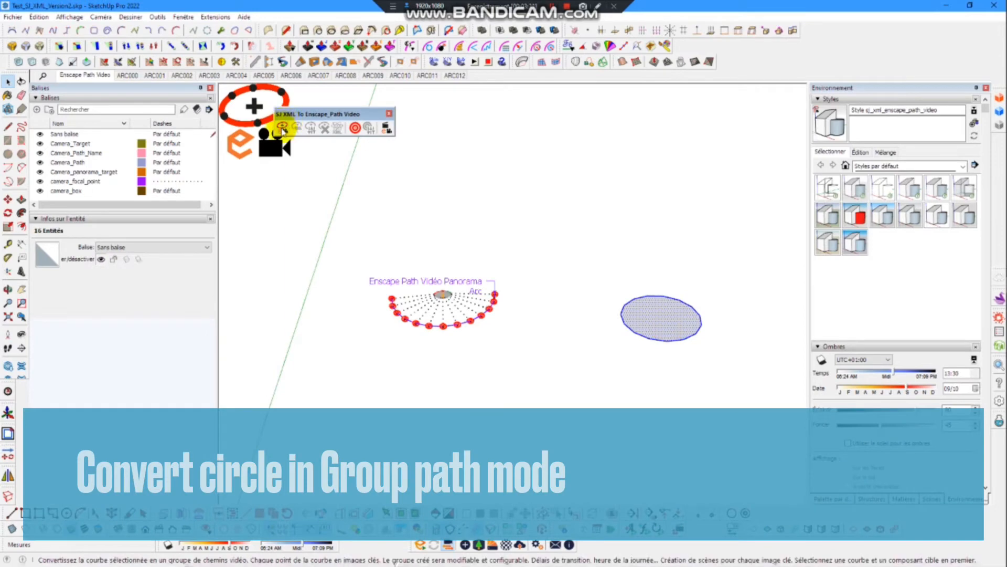
click(284, 127)
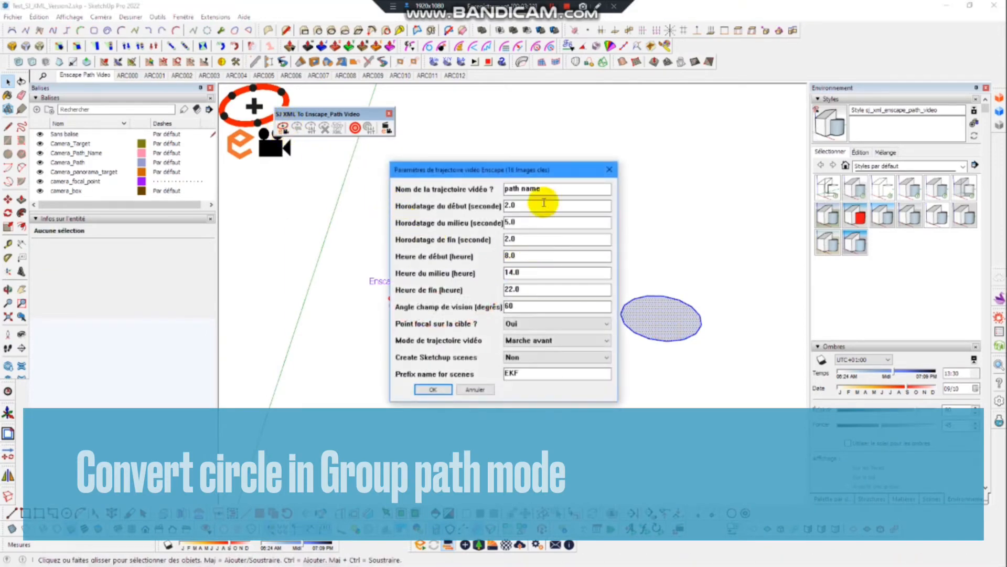
drag(548, 188, 478, 186)
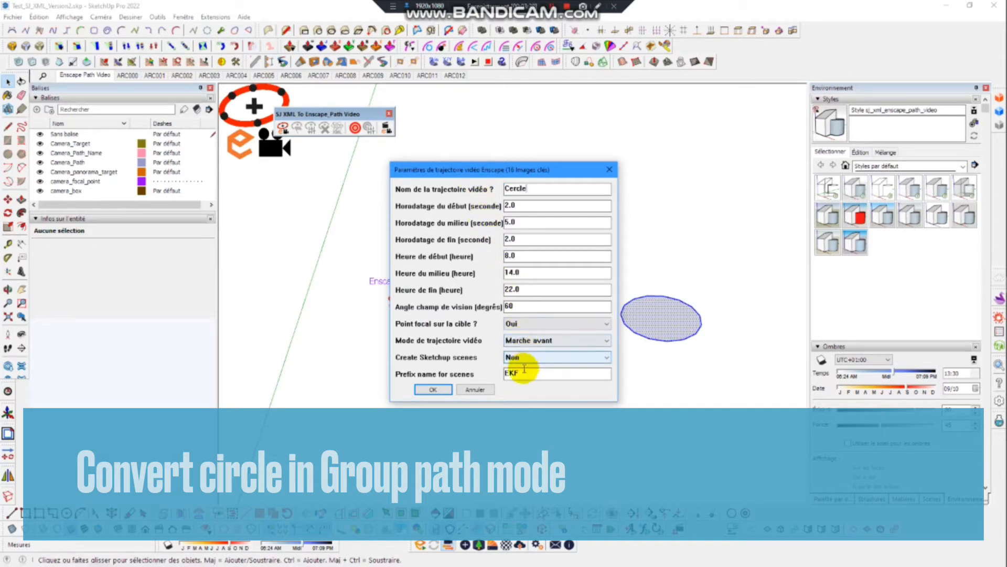
drag(523, 369, 492, 374)
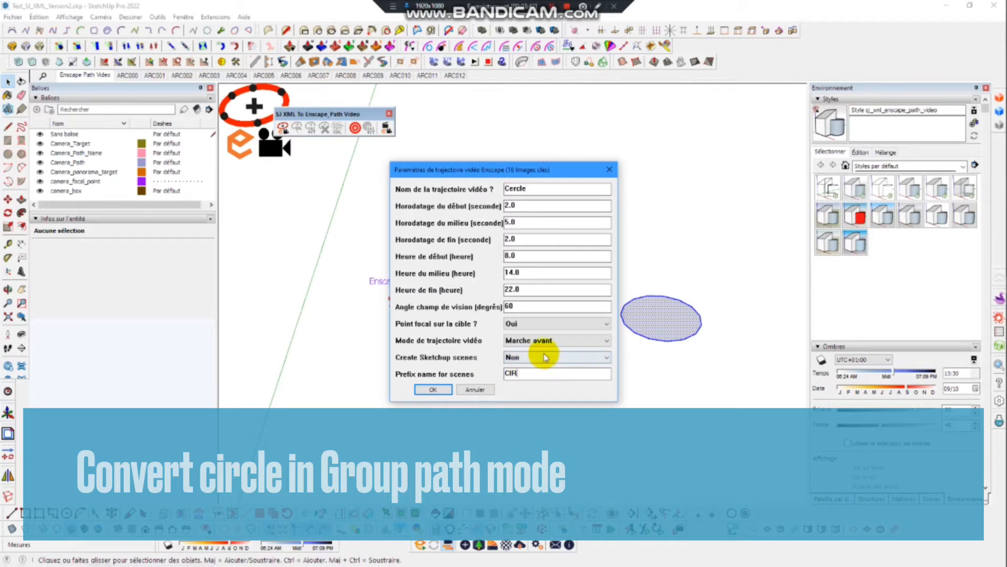
click(434, 390)
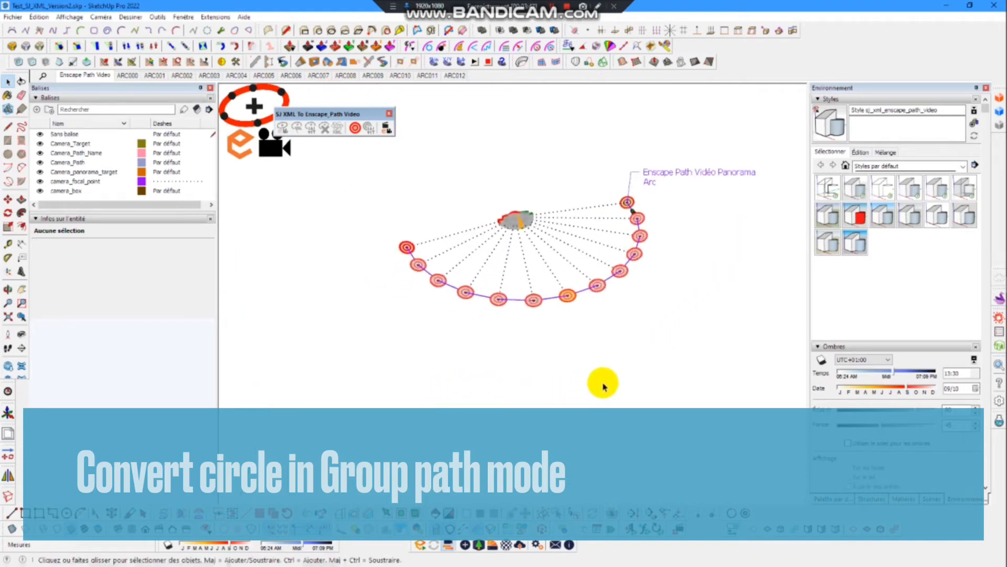
- Frame the Cercle path in the view and update the Enscape Path Video scene with it
scroll(458, 357, down, 5)
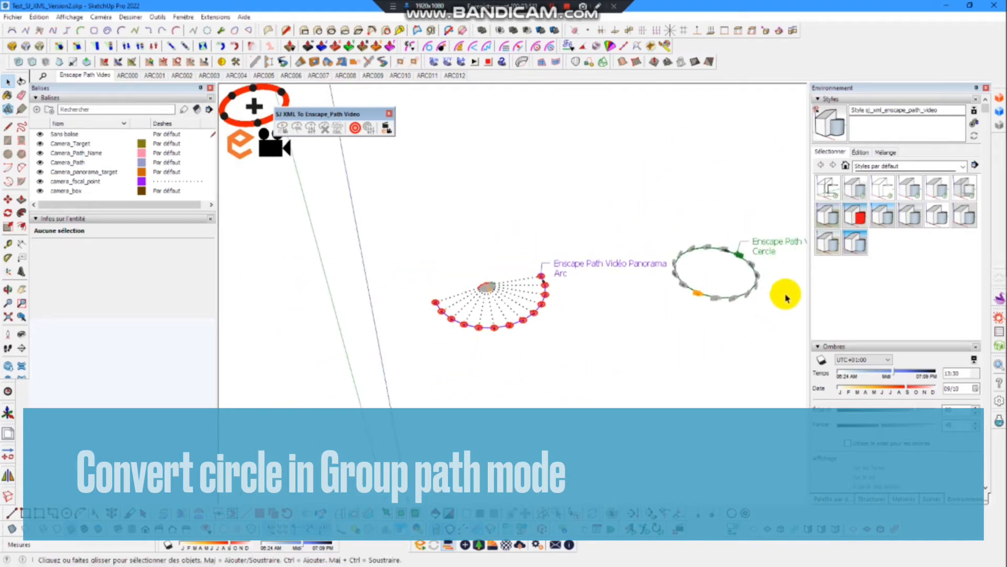
scroll(785, 273, up, 5)
scroll(786, 273, up, 1)
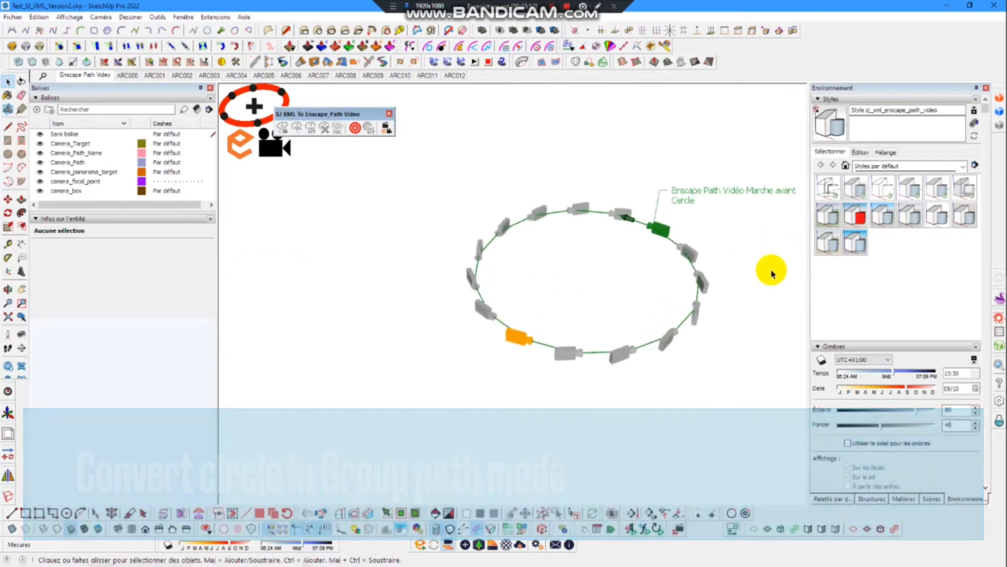
right_click(93, 73)
click(129, 119)
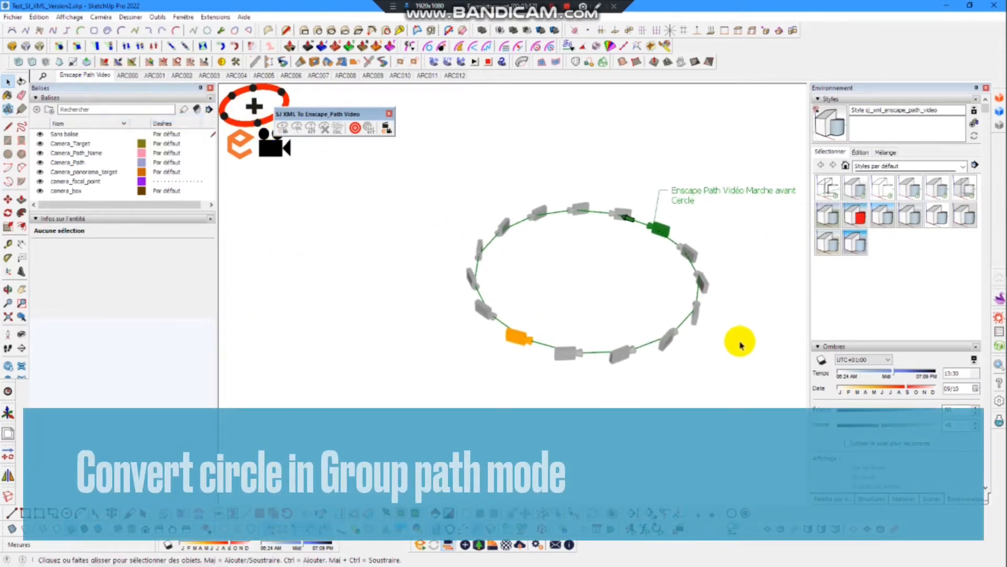
- Reverse the direction of the Cercle path's curve, leaving its start point offset at 0
scroll(719, 323, up, 3)
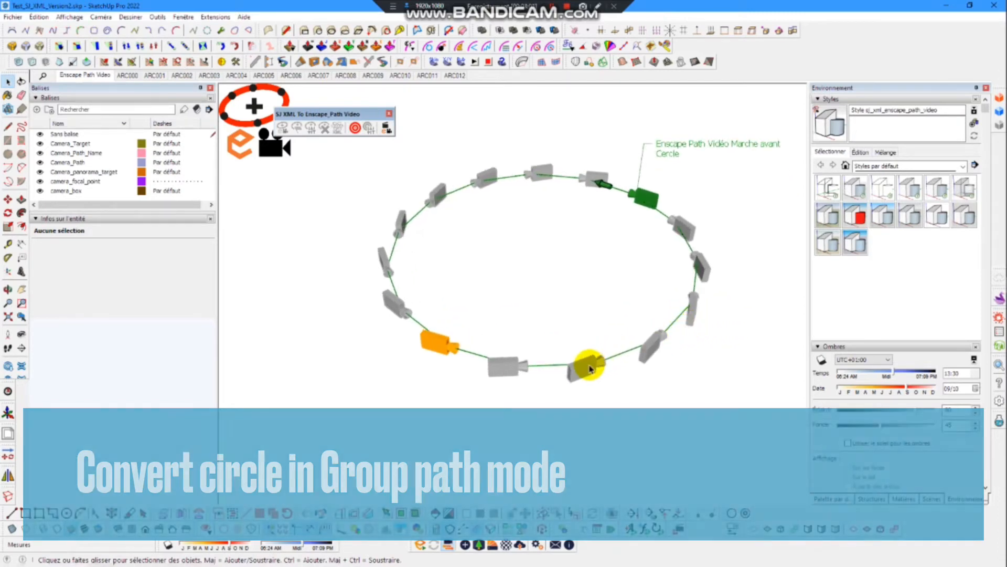
click(589, 369)
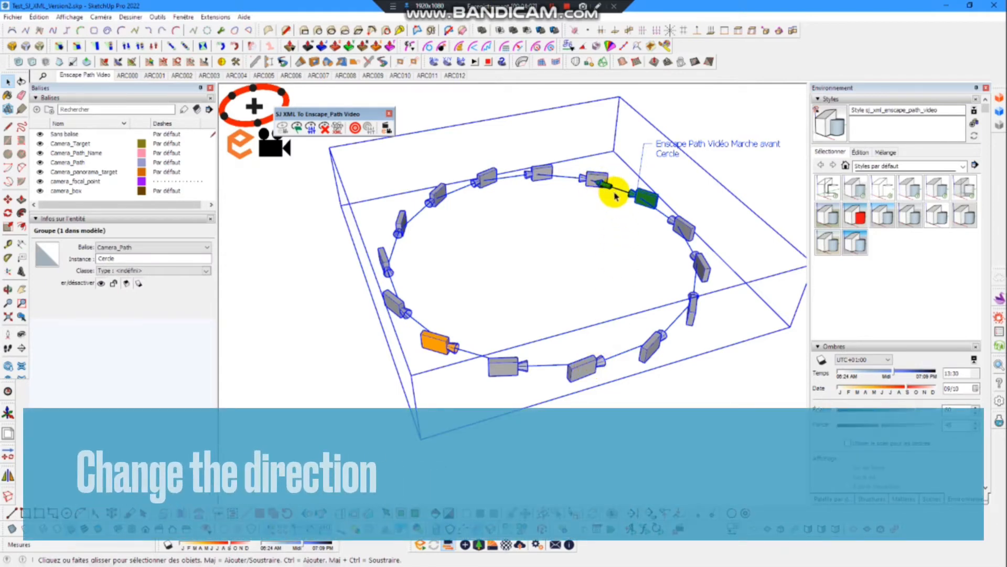
click(310, 128)
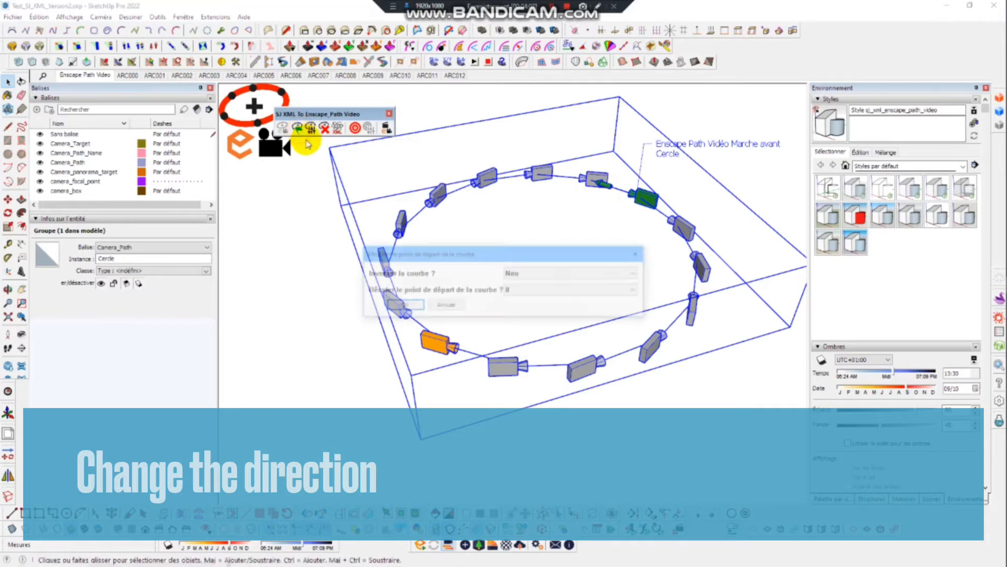
click(517, 273)
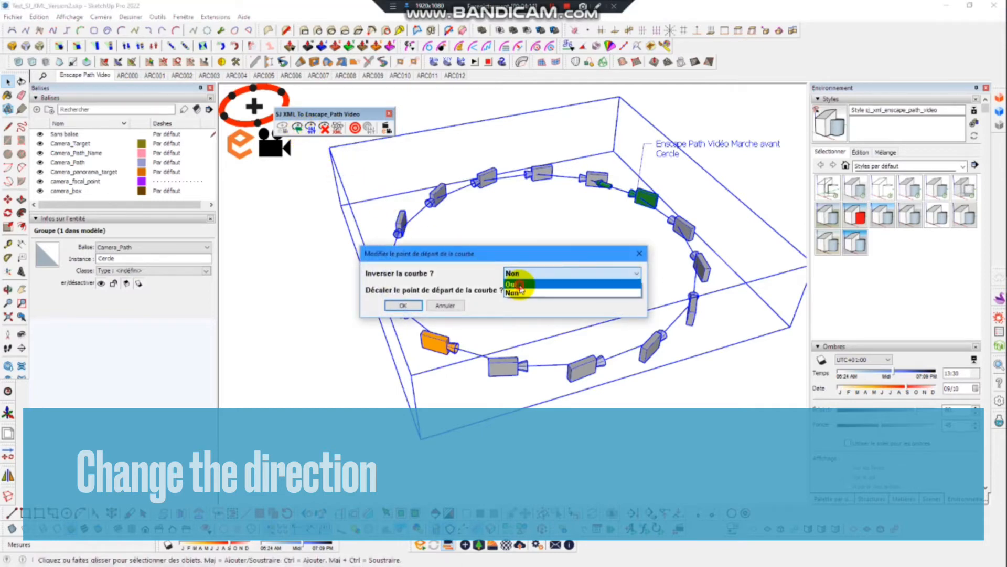
click(517, 284)
click(403, 305)
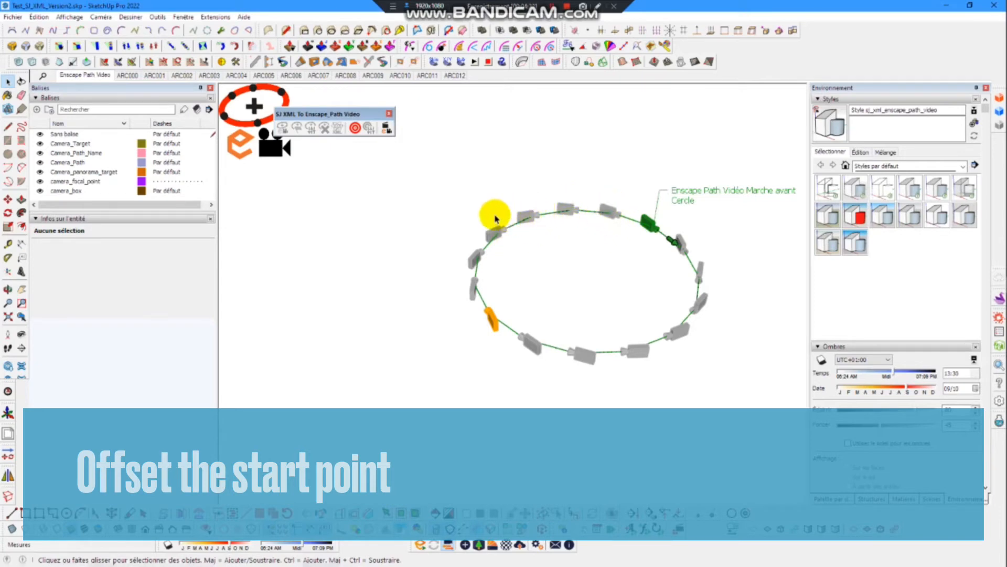
- Offset the start point of the Cercle path's curve by -4
click(651, 222)
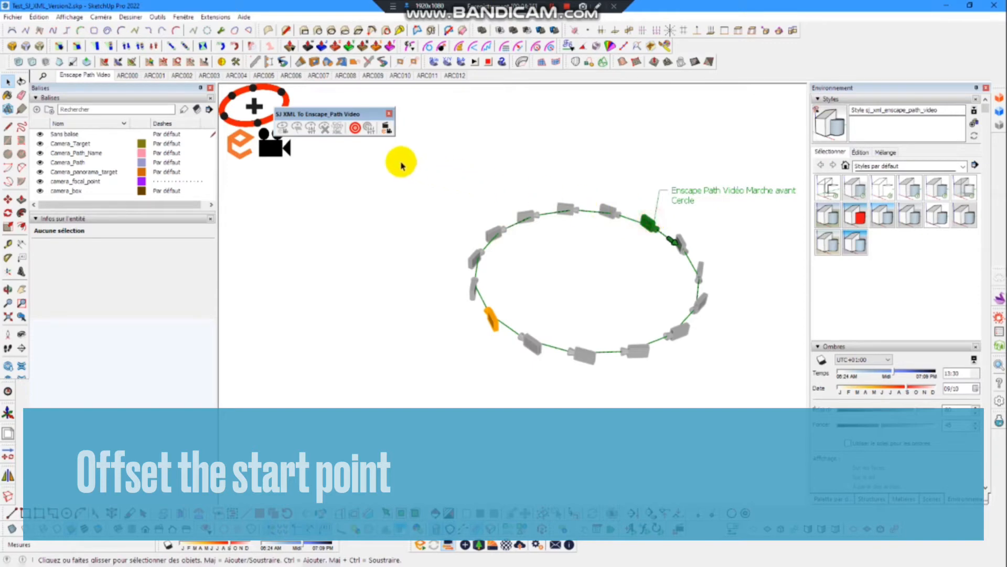
click(309, 128)
click(550, 292)
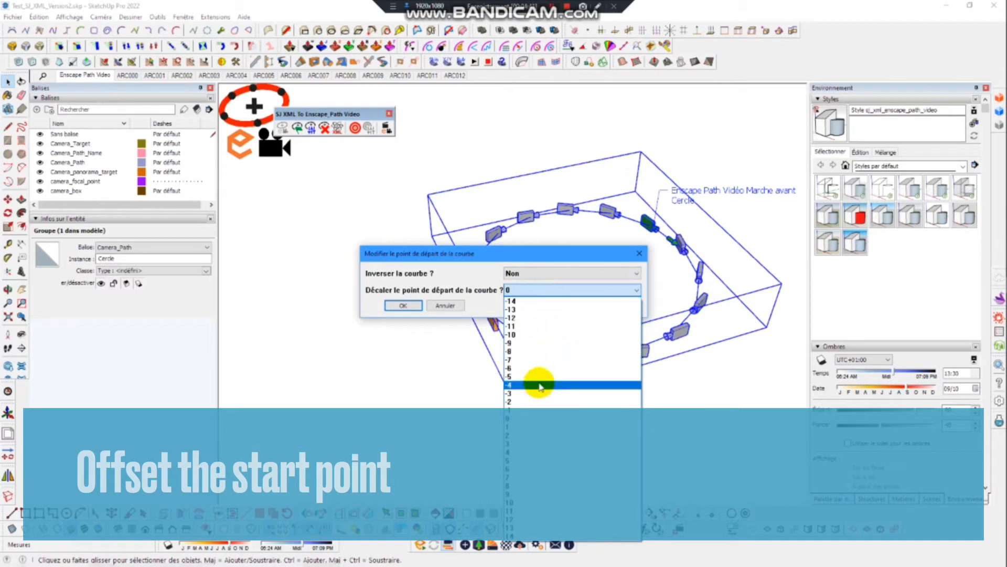
click(540, 386)
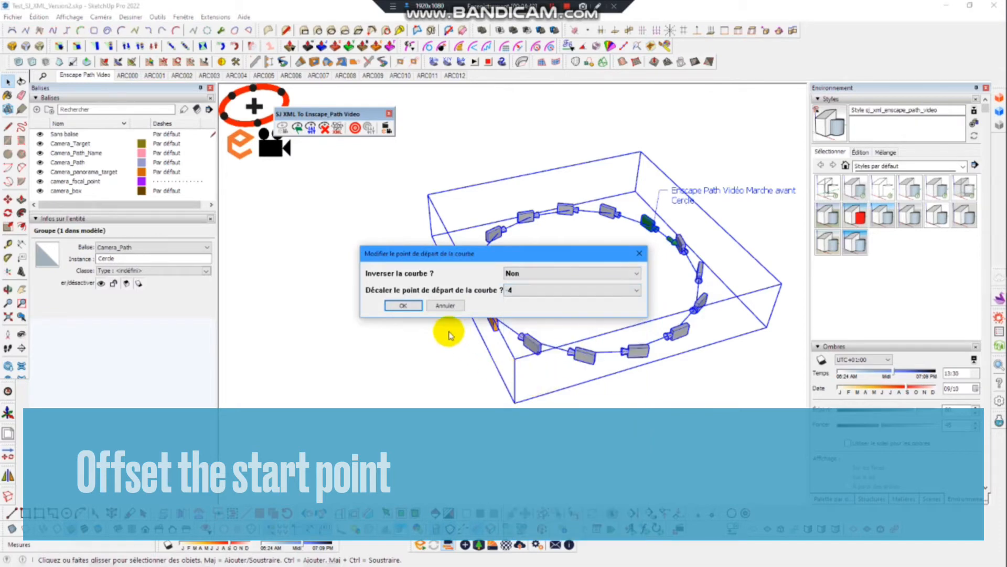
click(401, 306)
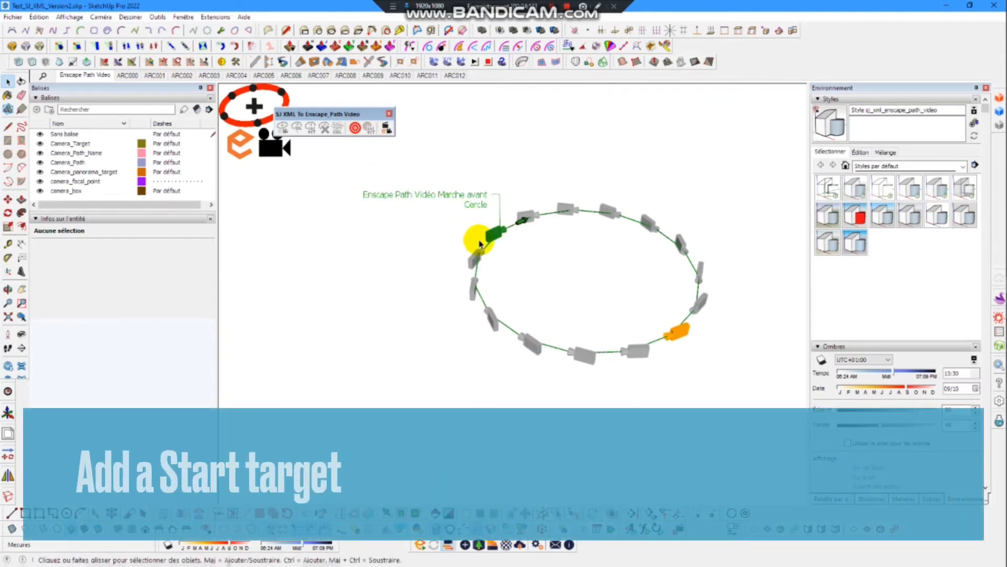
- Open the Cercle path group and place a Départ target outside the circle, behind its far side
click(498, 233)
double_click(497, 233)
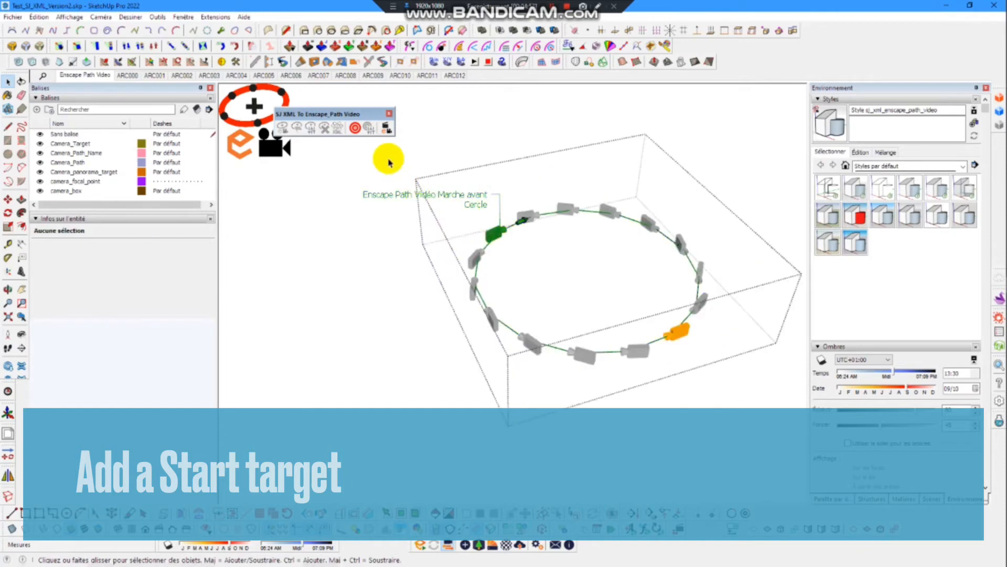
click(355, 129)
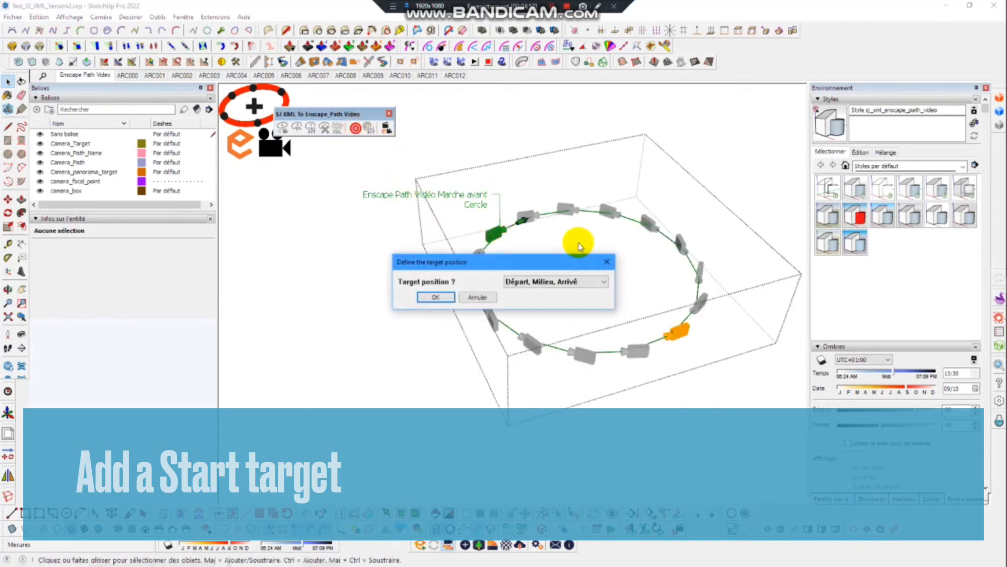
click(546, 281)
click(541, 300)
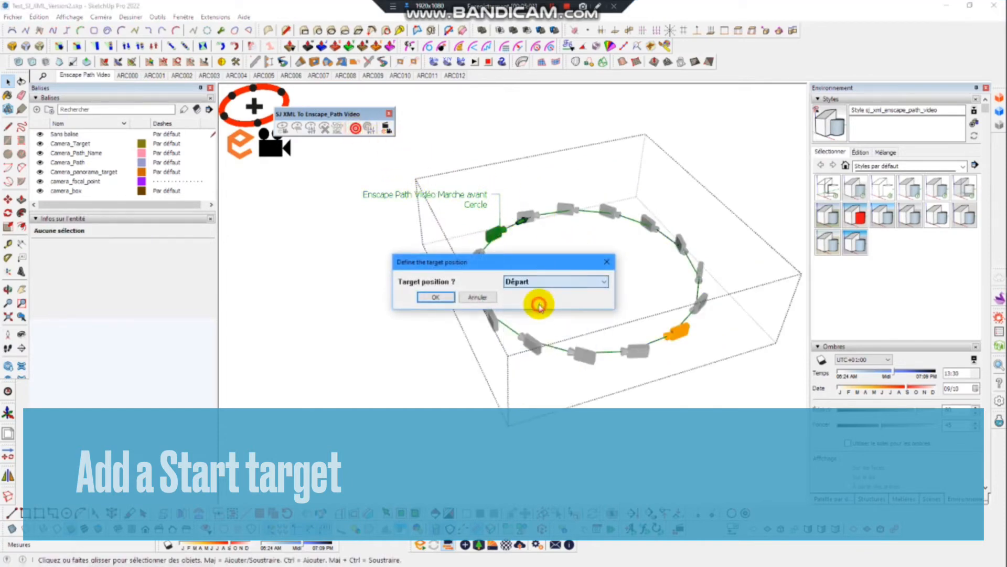
click(438, 298)
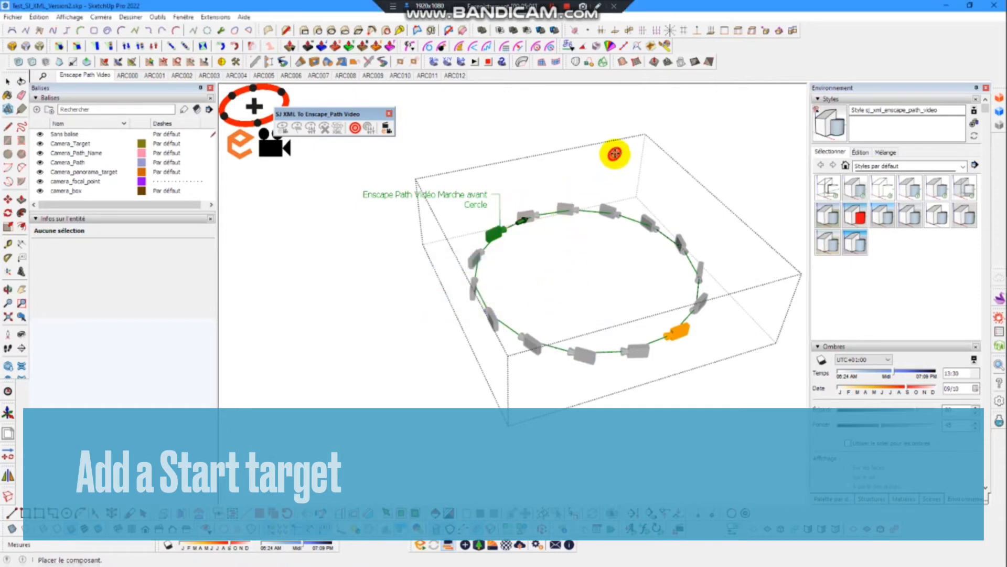
click(654, 164)
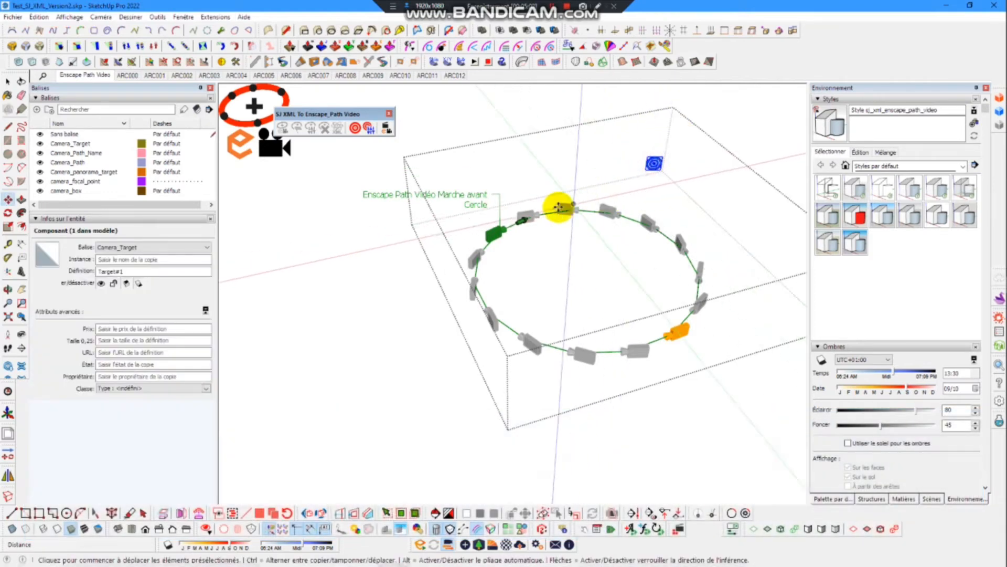
- Place a Milieu target inside the open Cercle group, outside the circle on its near side beyond the orange end camera
click(355, 127)
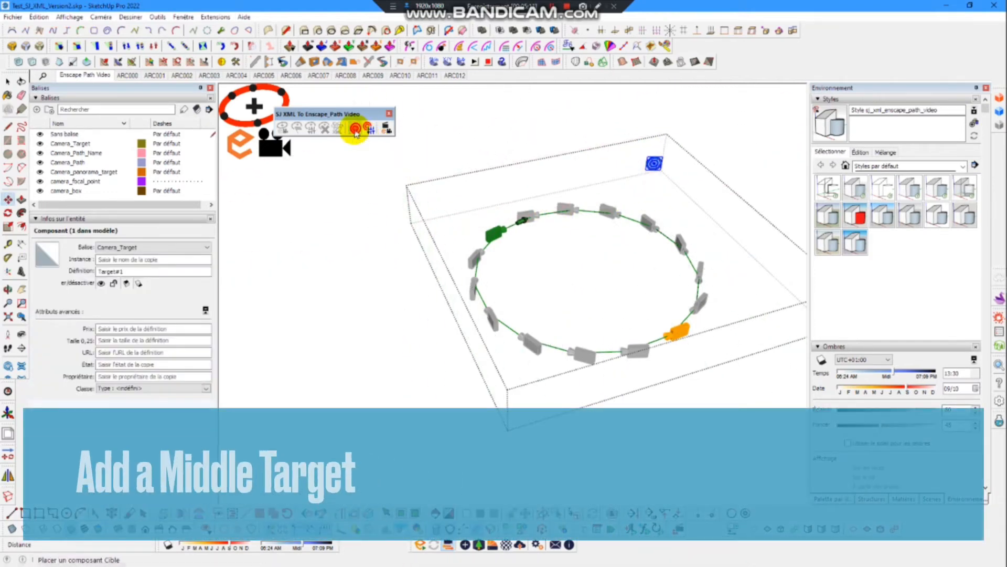
click(553, 282)
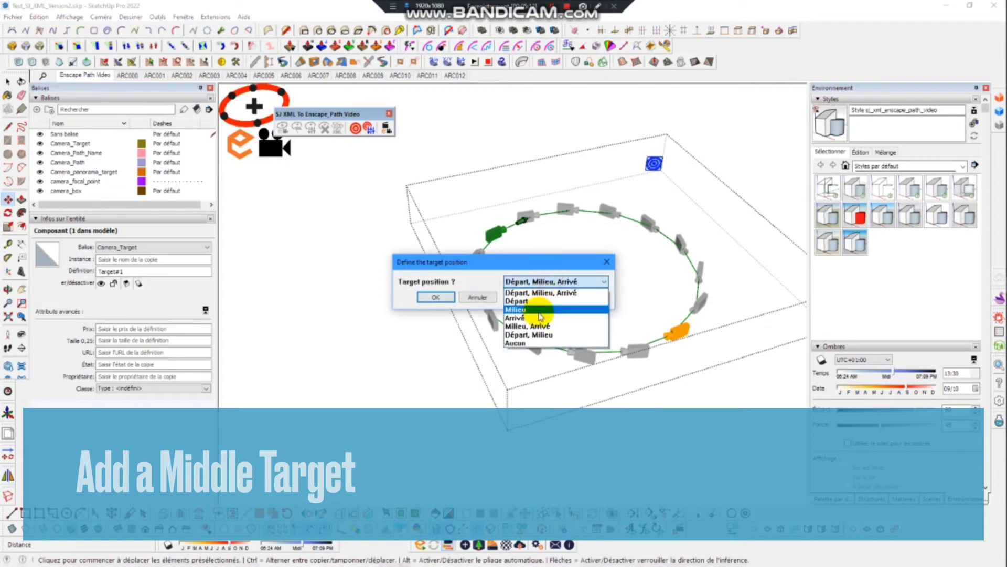
click(540, 312)
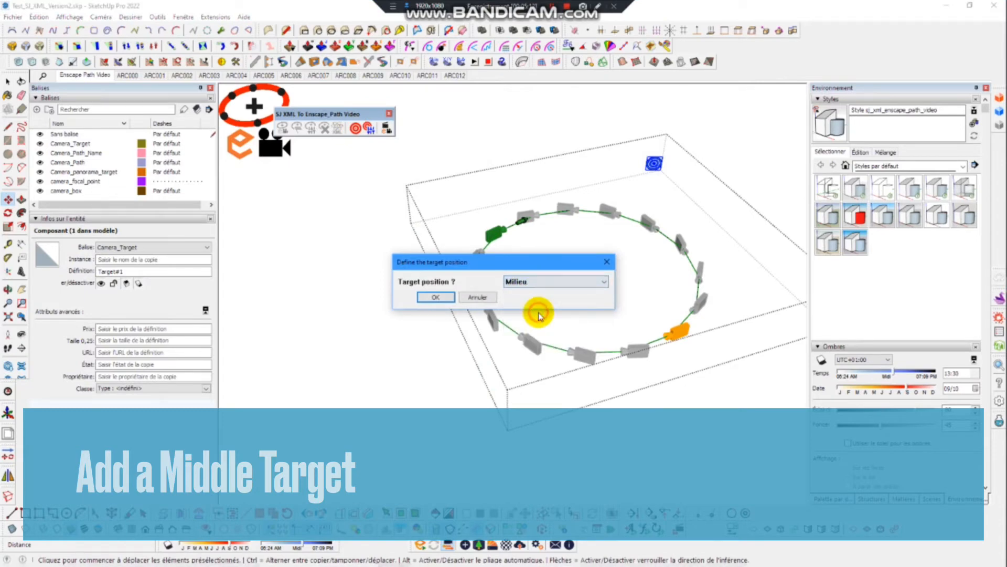
click(442, 297)
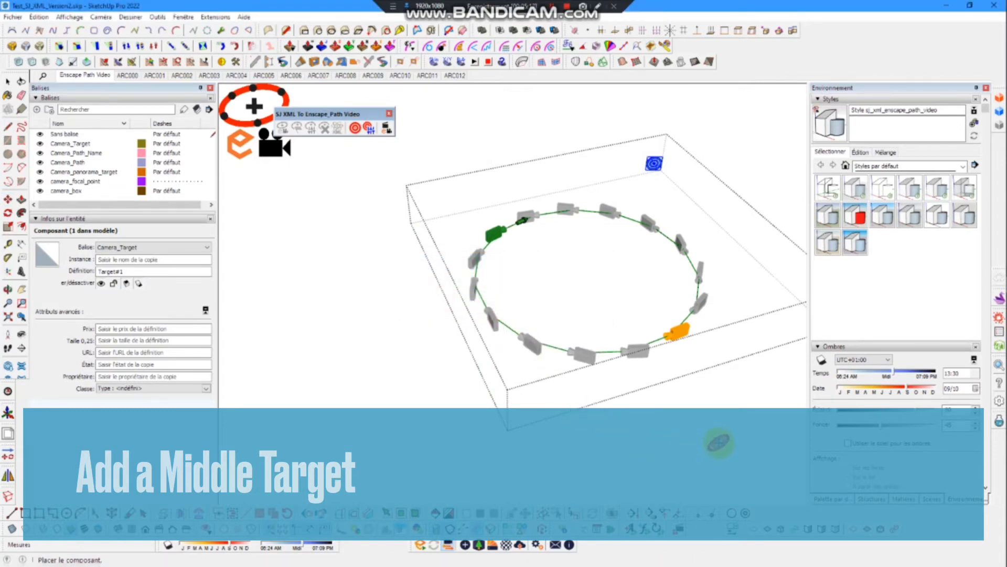
click(654, 163)
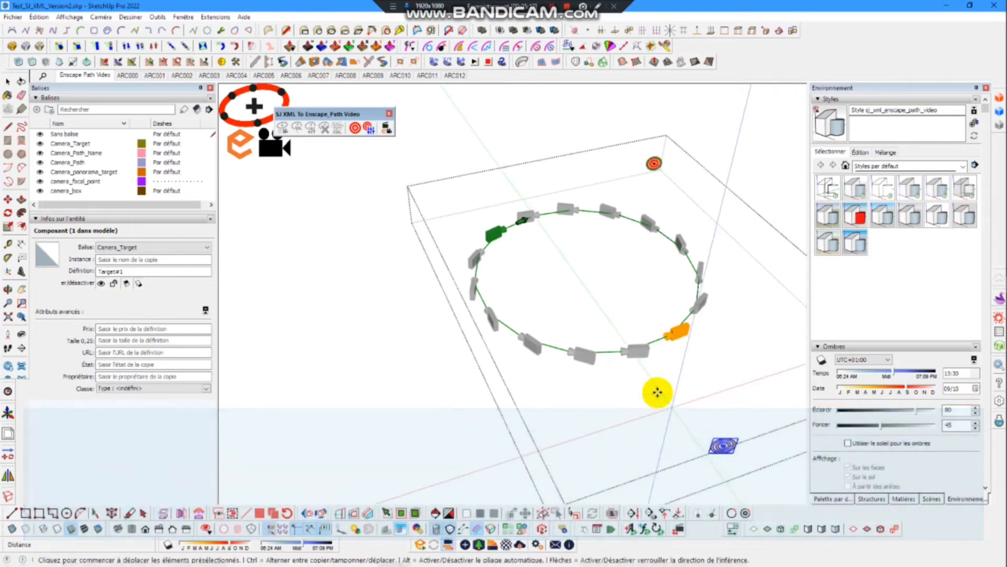
- Place an Arrivé target inside the circle of cameras in the open Cercle group
click(355, 128)
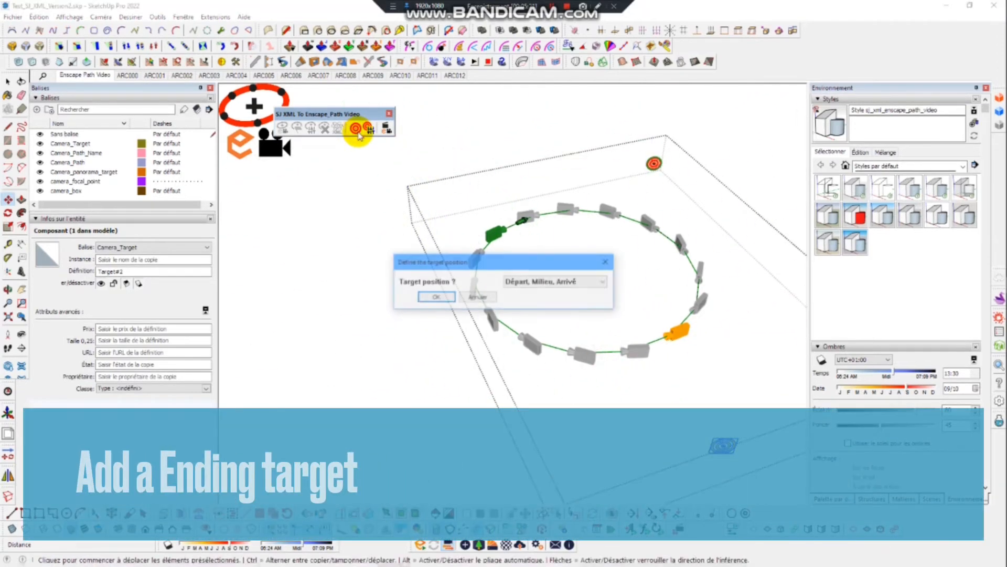
click(535, 283)
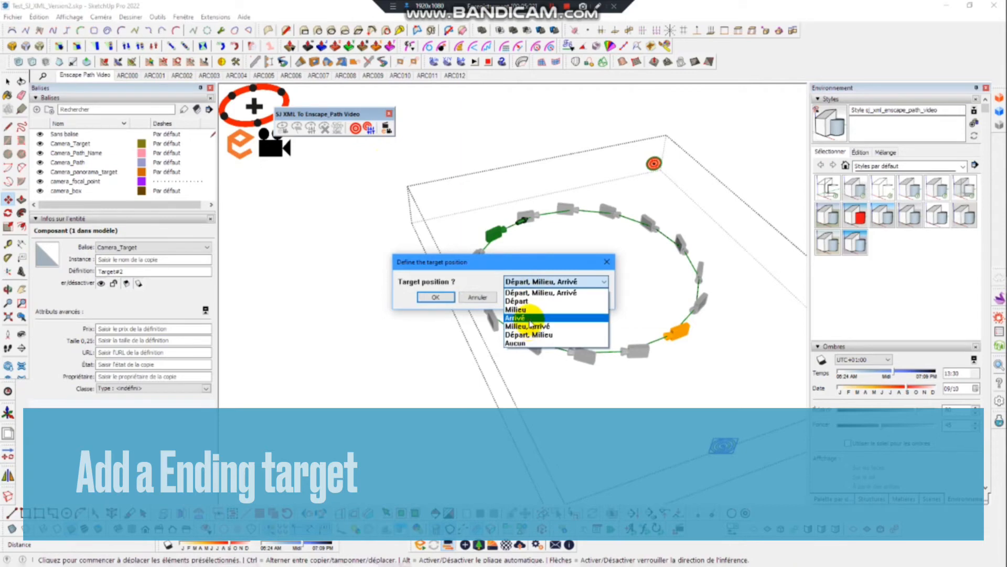
click(530, 317)
click(436, 297)
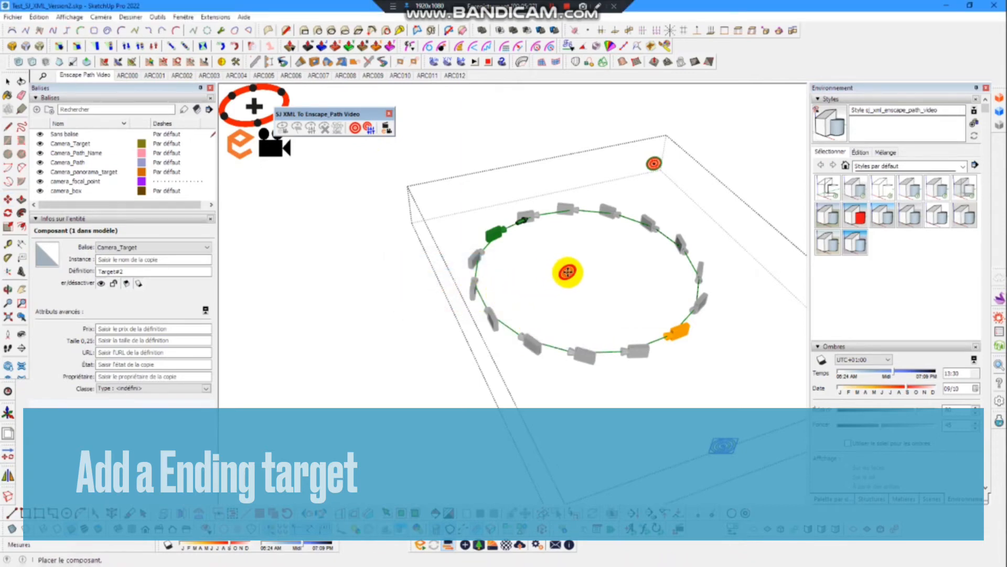
click(567, 272)
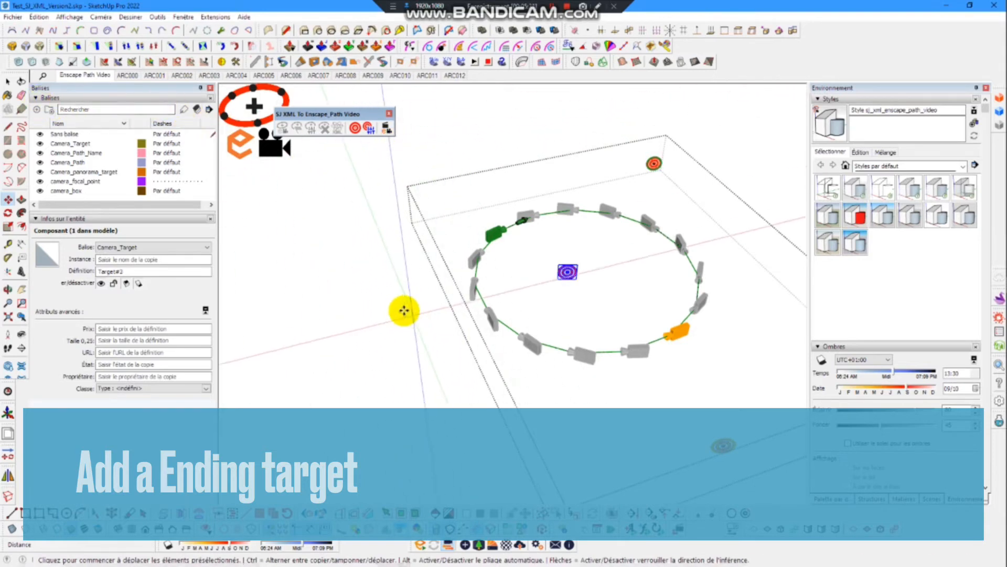
- Leave the Cercle group and set the path's video mode to Traveling
click(8, 81)
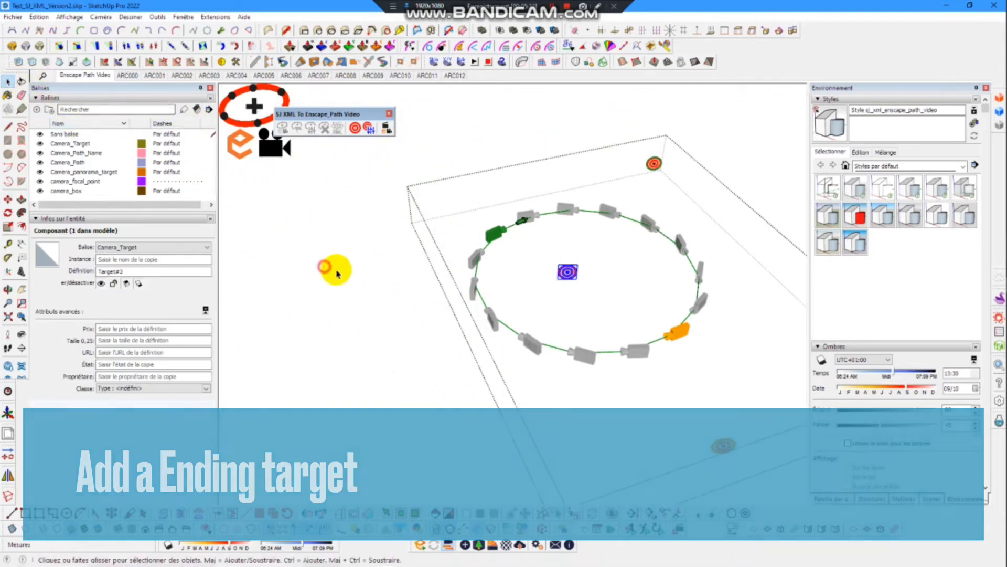
click(530, 342)
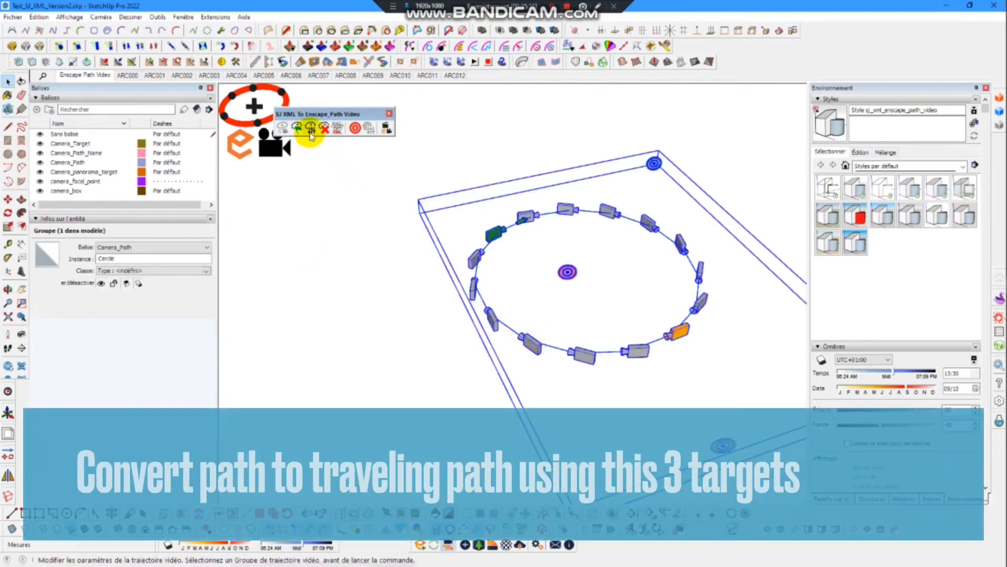
click(311, 129)
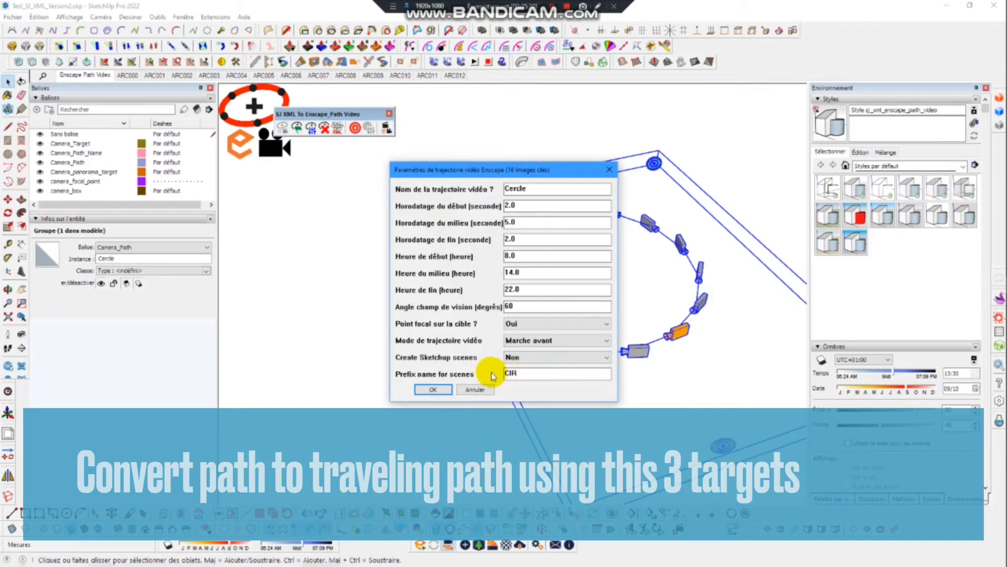
click(530, 340)
click(531, 369)
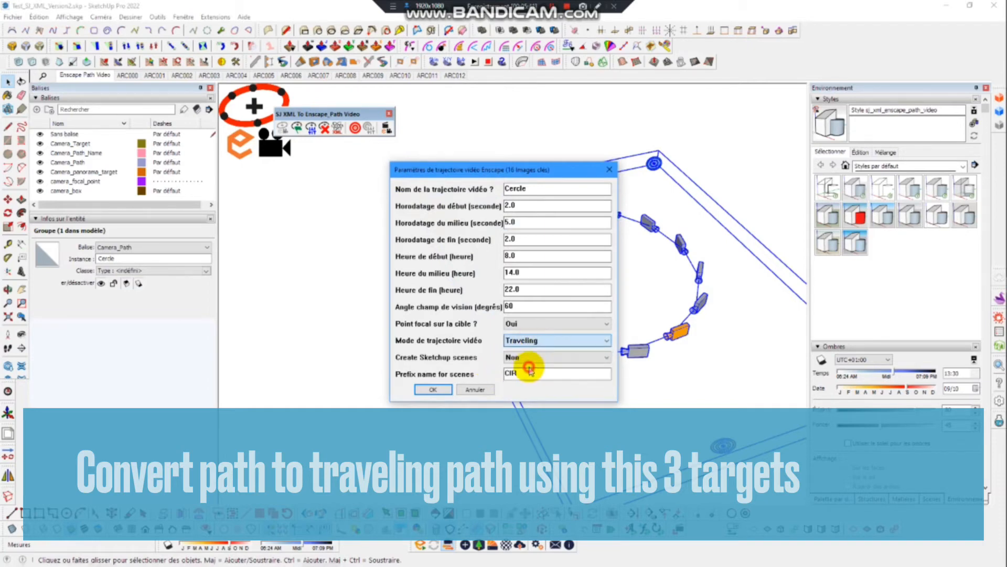
click(437, 390)
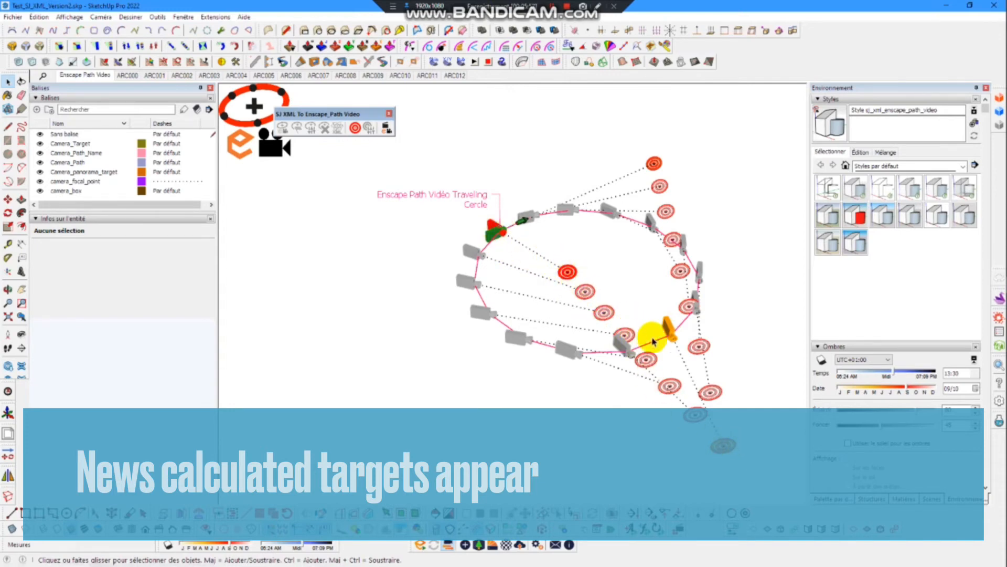
- Invert the curve direction of the Cercle traveling path
click(710, 393)
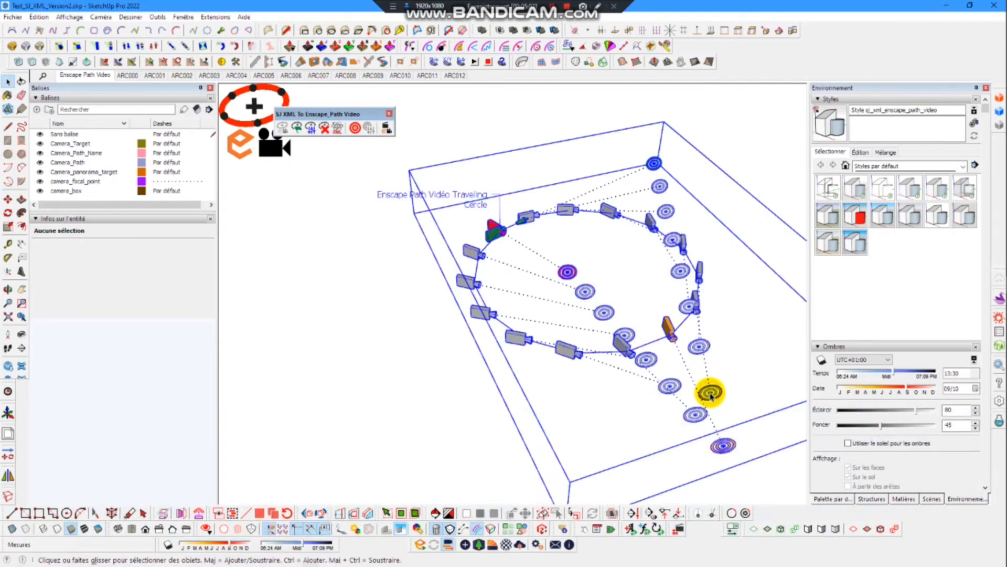
click(299, 131)
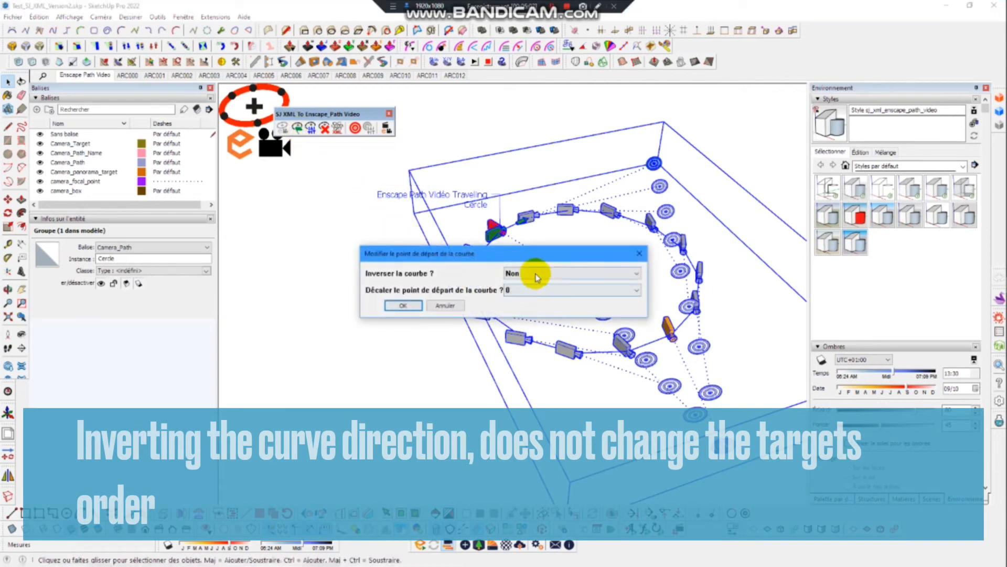
click(517, 273)
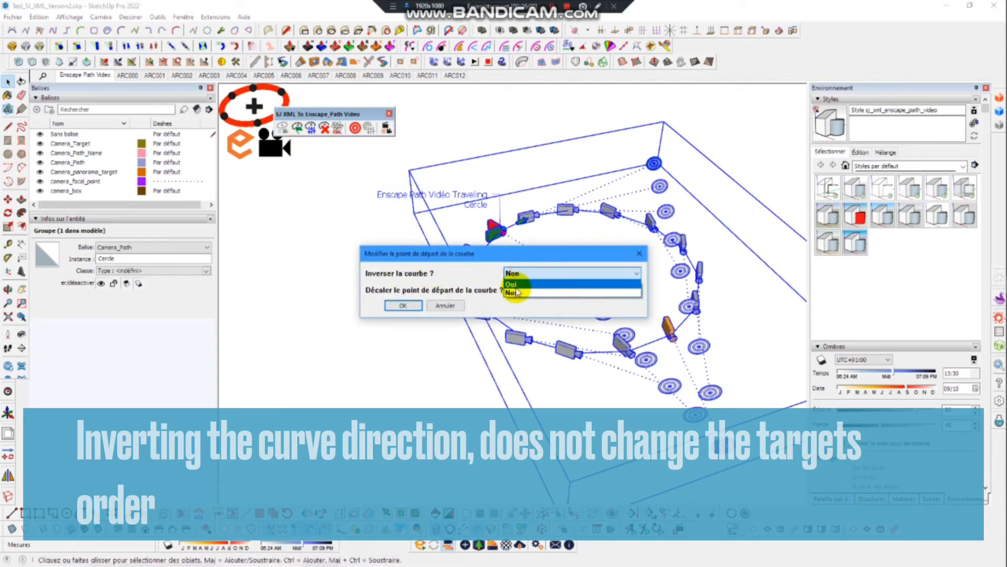
click(517, 290)
click(404, 305)
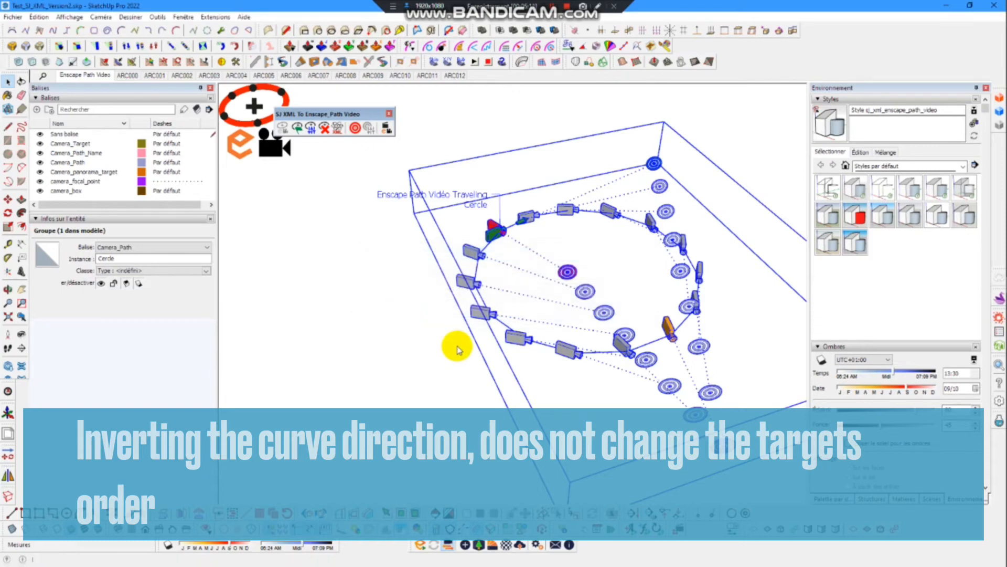
click(457, 349)
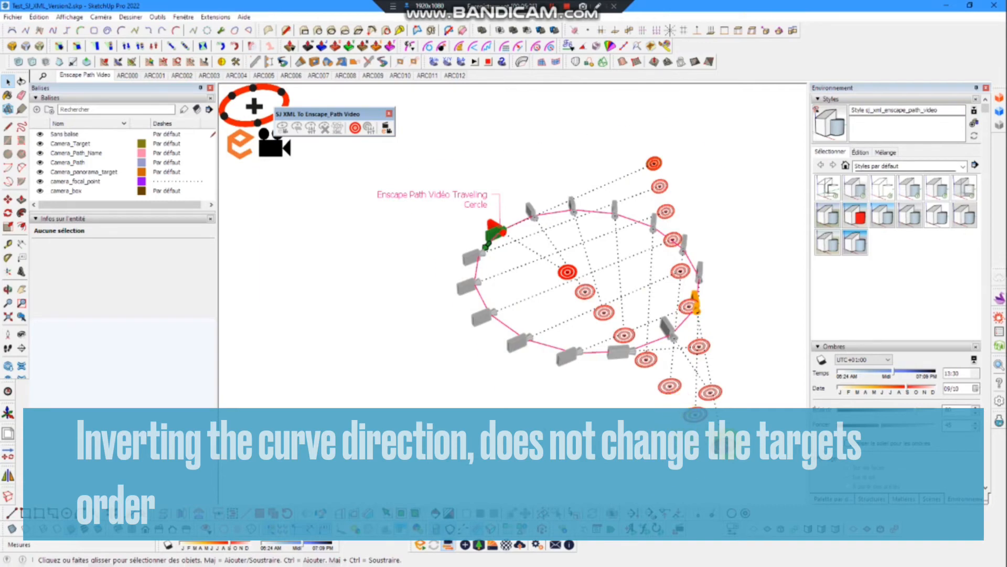
- Open the Cercle group for editing and hide the Camera_panorama_target tag
click(695, 305)
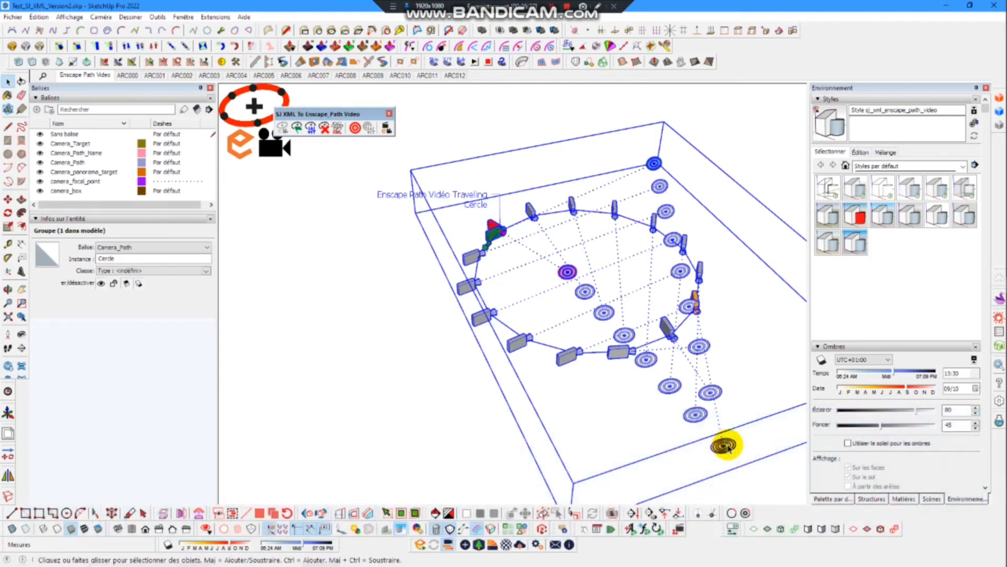
click(724, 444)
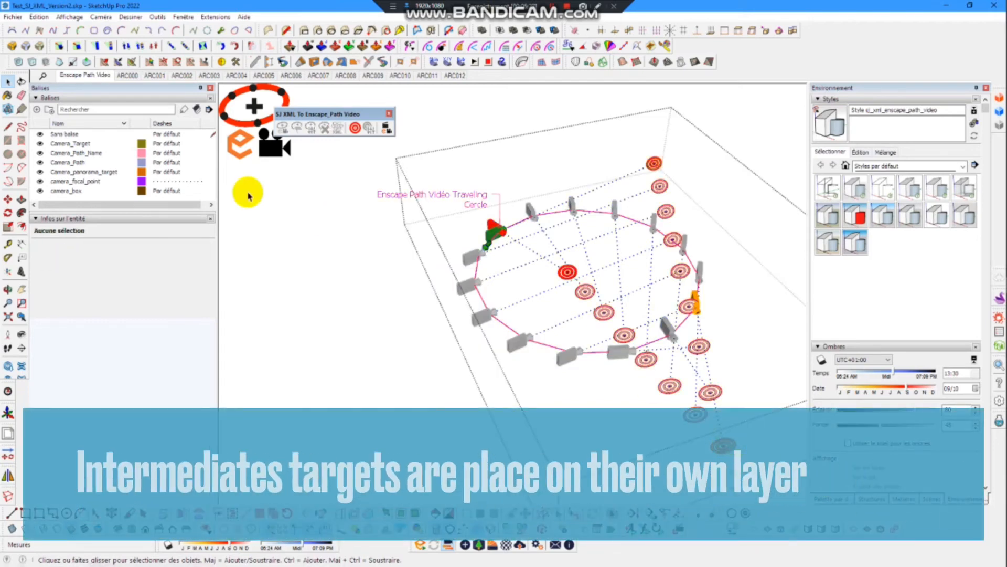
click(41, 172)
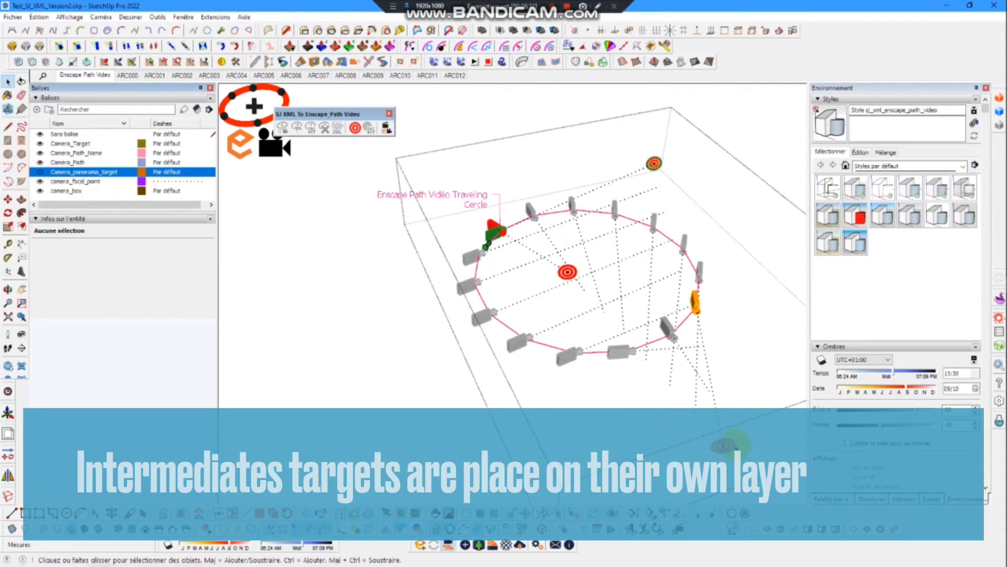
- Disable the middle target outside the circle on its near side by setting its target position to Aucun
click(725, 445)
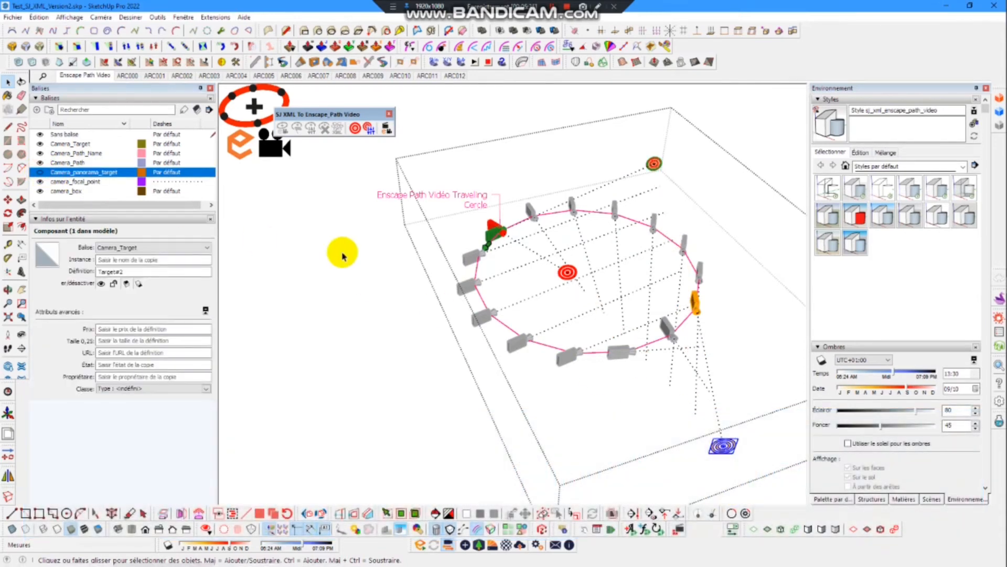
click(369, 128)
click(590, 281)
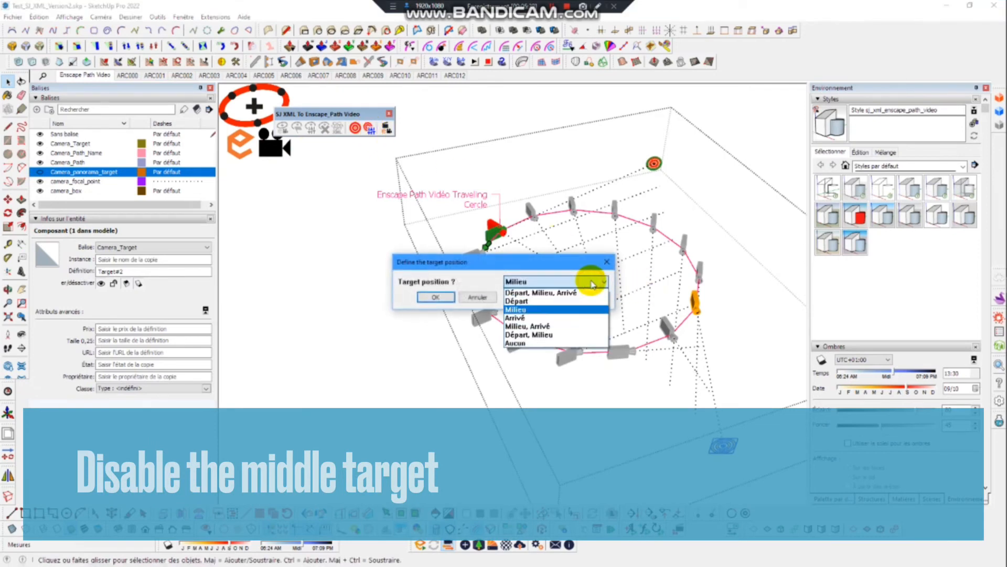
click(576, 343)
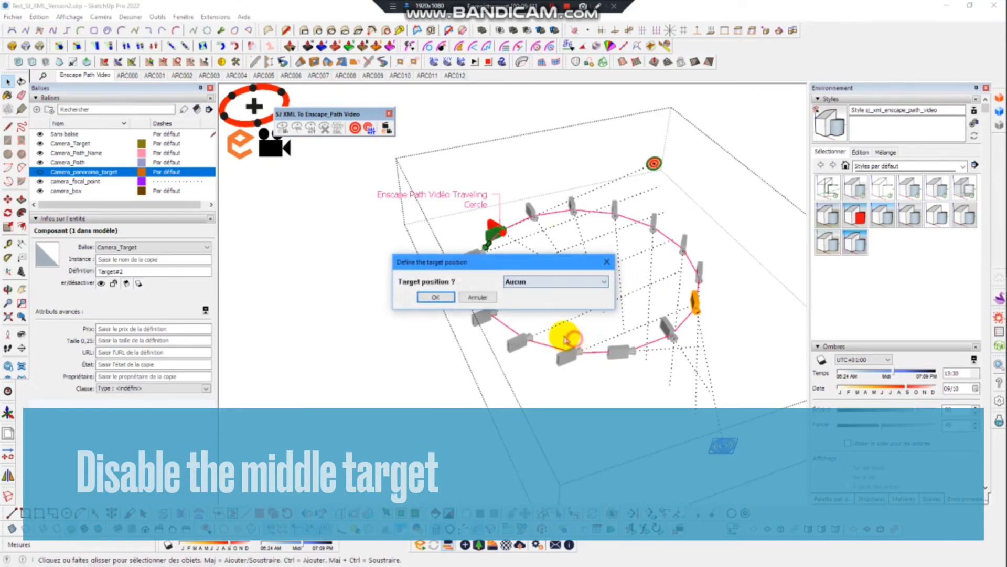
click(437, 298)
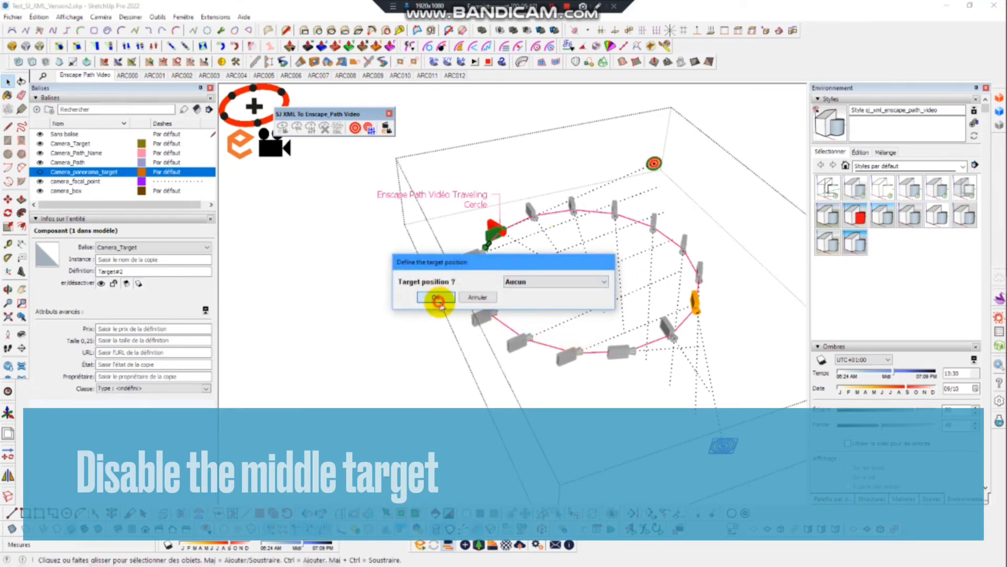
- Leave the Cercle group and regenerate its Traveling path with the existing parameters
click(479, 313)
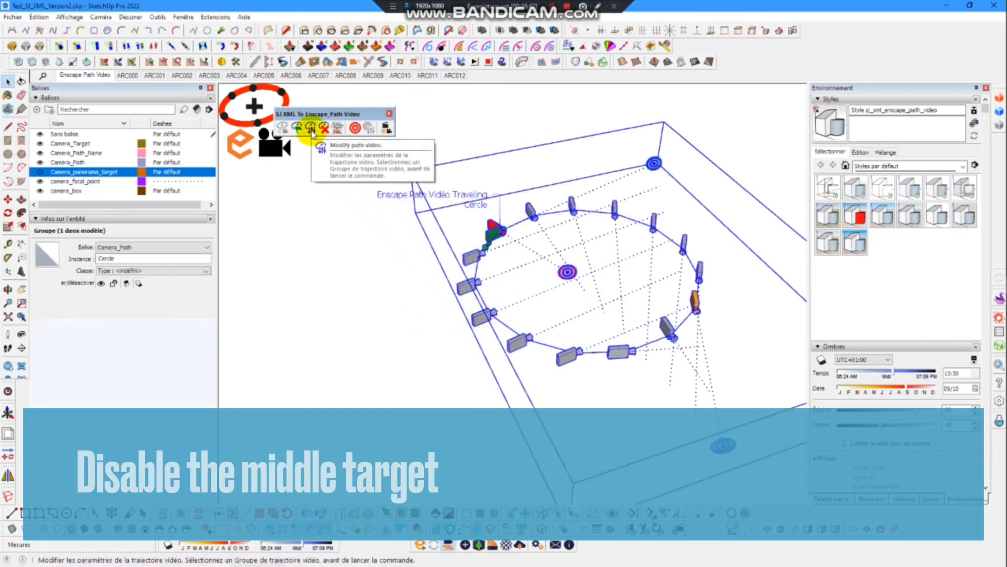
click(312, 132)
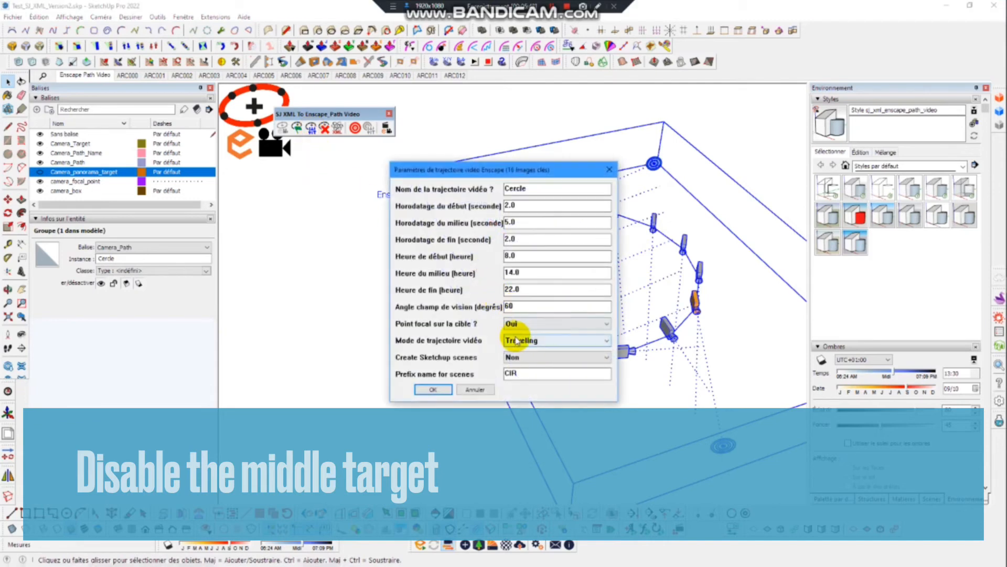
click(446, 390)
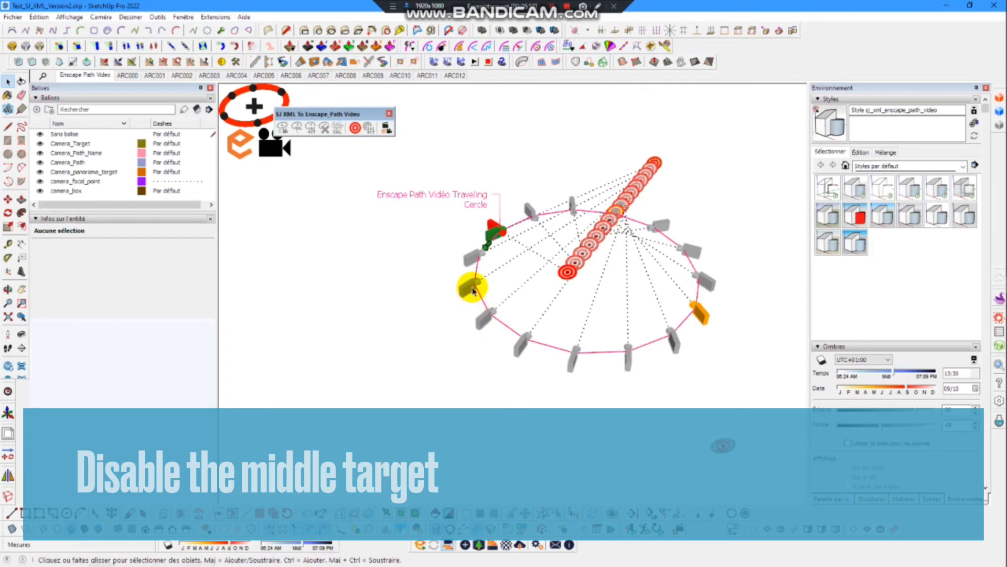
- Reopen the Cercle group for editing and hide the Camera_panorama_target tag again
click(568, 273)
double_click(568, 273)
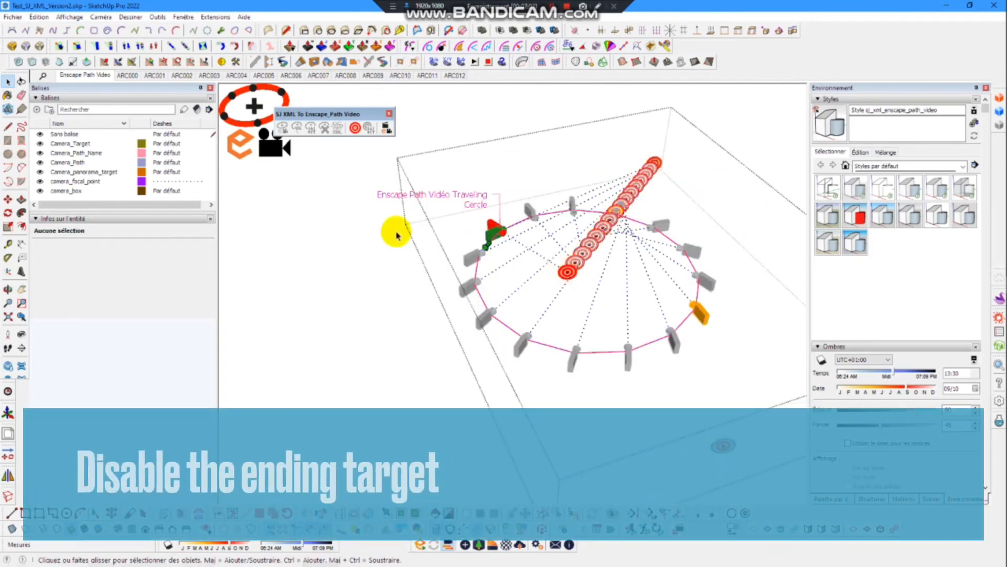
click(40, 172)
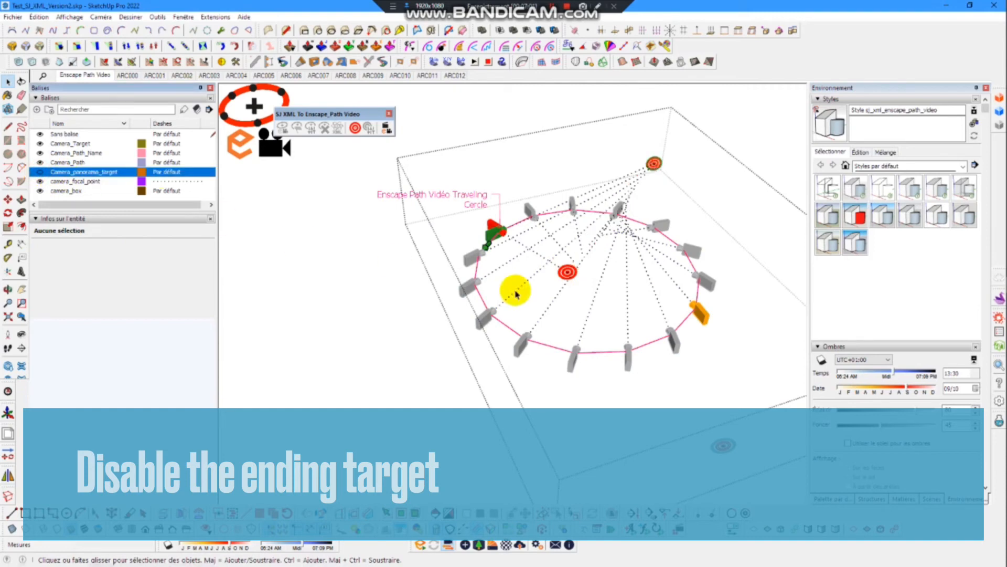
- Disable the ending target inside the circle by setting its target position to Aucun
click(567, 274)
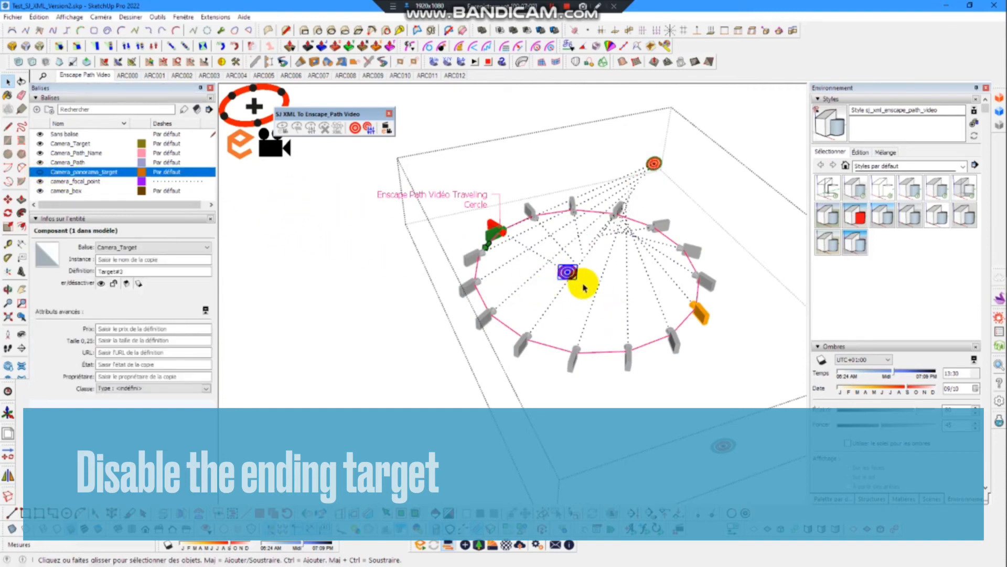
click(372, 129)
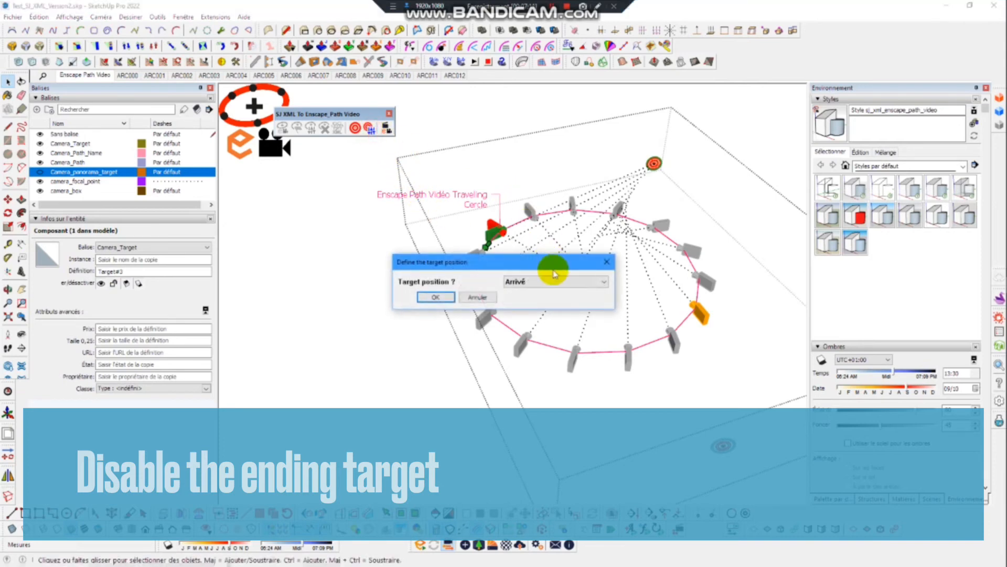
click(554, 274)
click(525, 349)
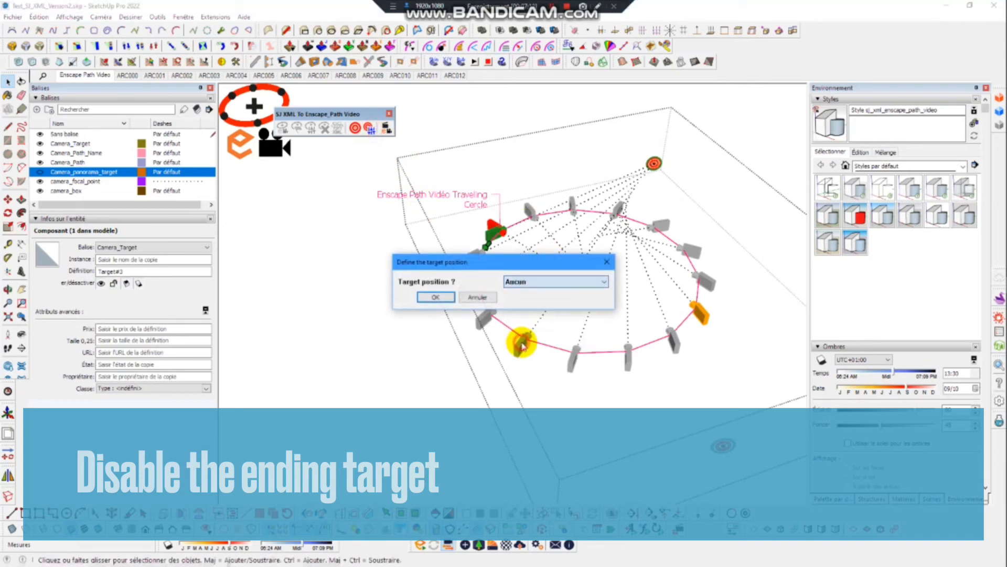
click(437, 301)
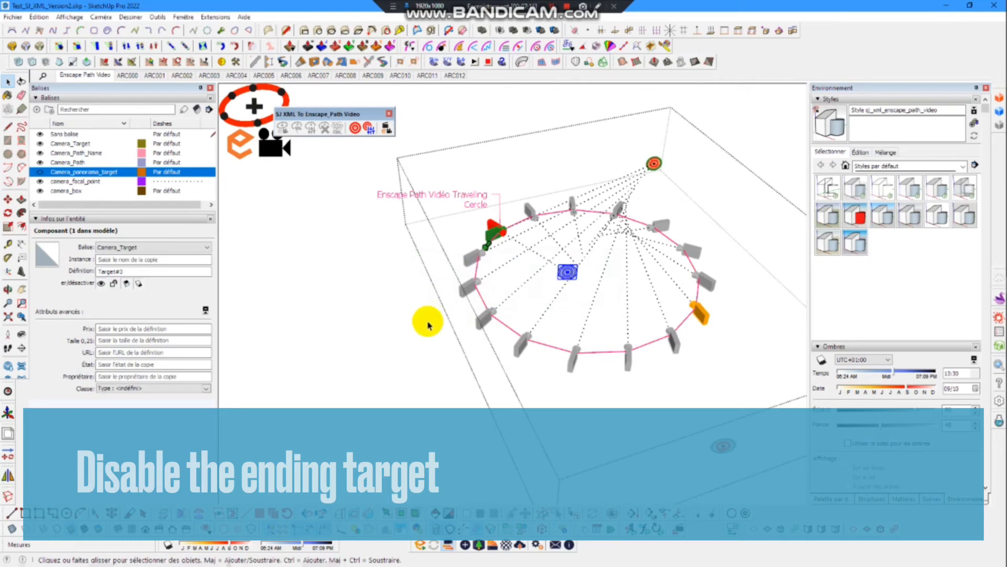
- Leave the Cercle group and update its Traveling path, keeping all path parameters as they are
click(425, 325)
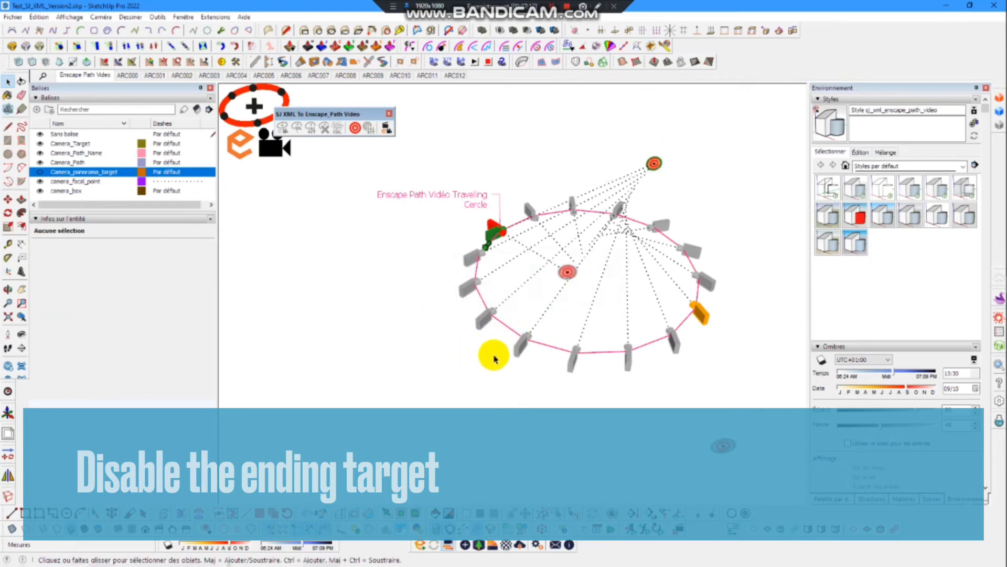
click(515, 349)
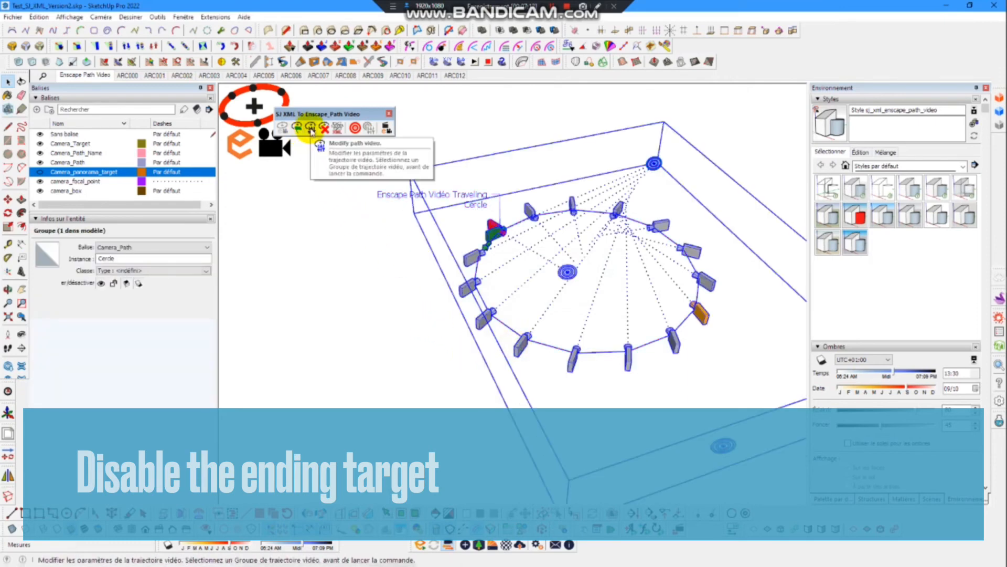
click(297, 128)
click(429, 387)
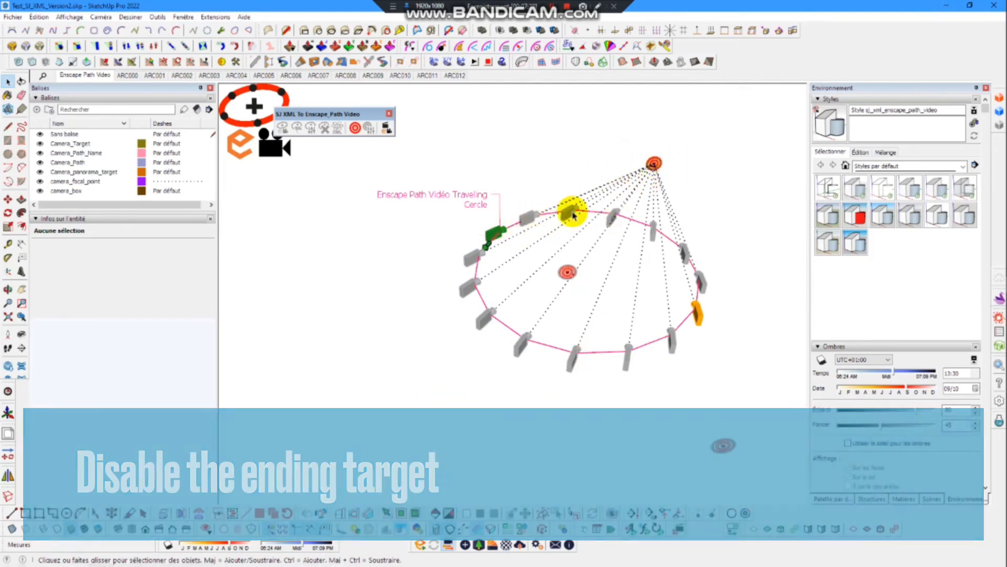
- Set the Cercle path's video mode to Panorama to flip its cameras and targets
click(653, 162)
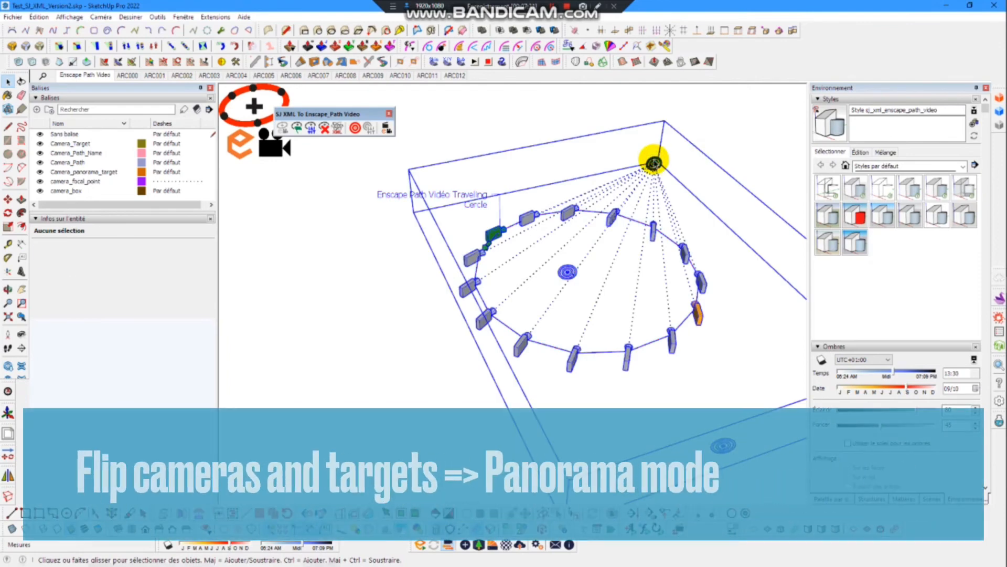
click(310, 127)
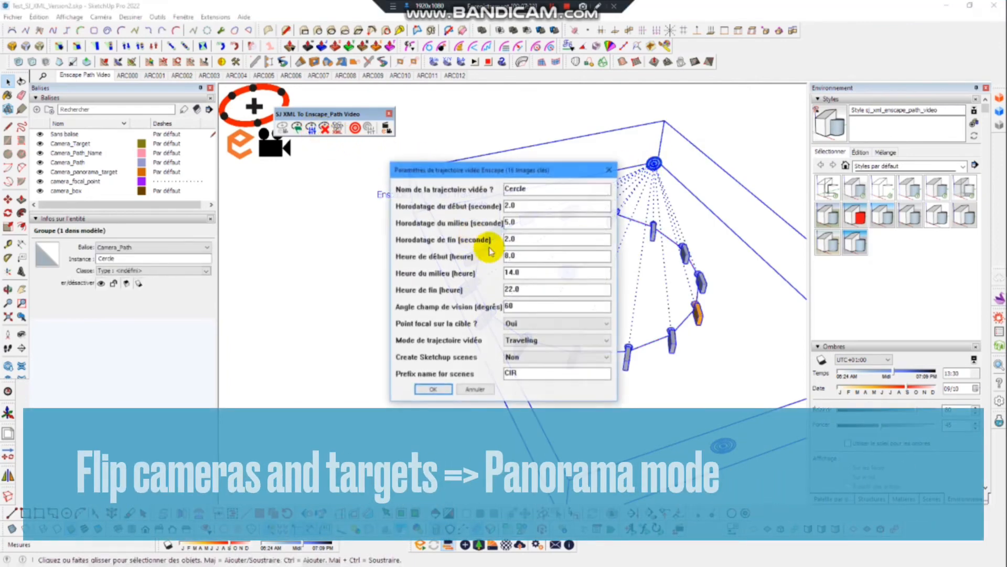
click(523, 341)
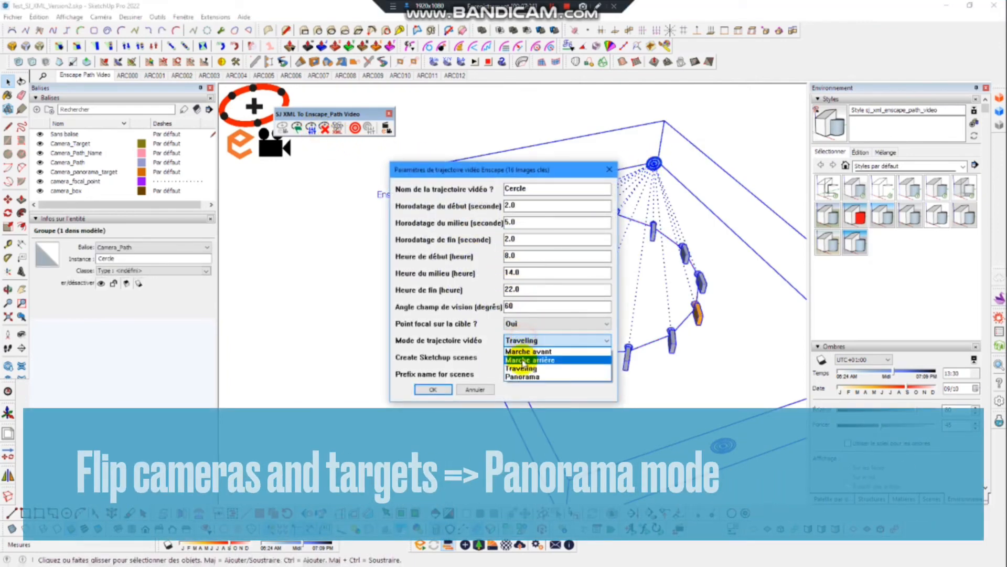
click(511, 378)
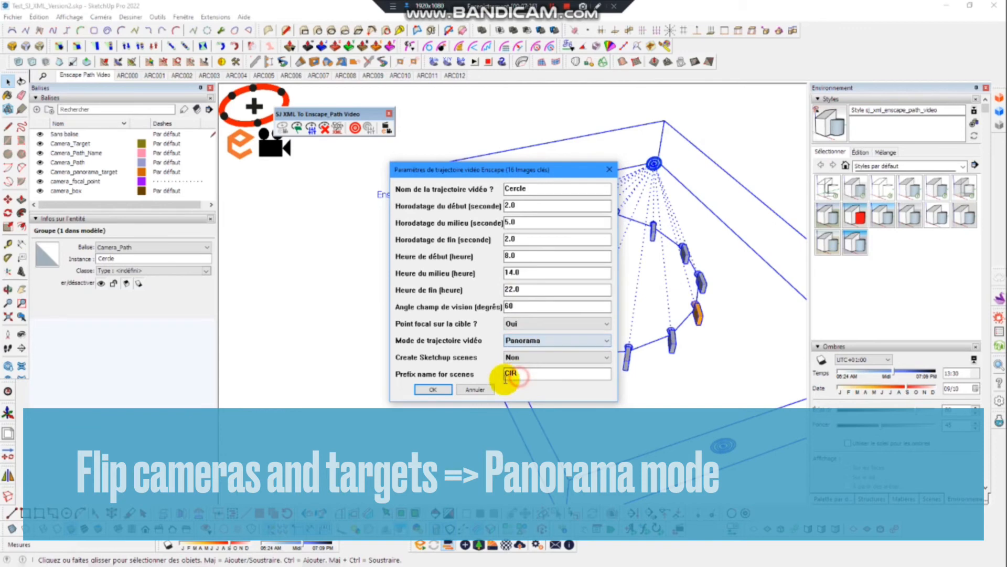
click(434, 388)
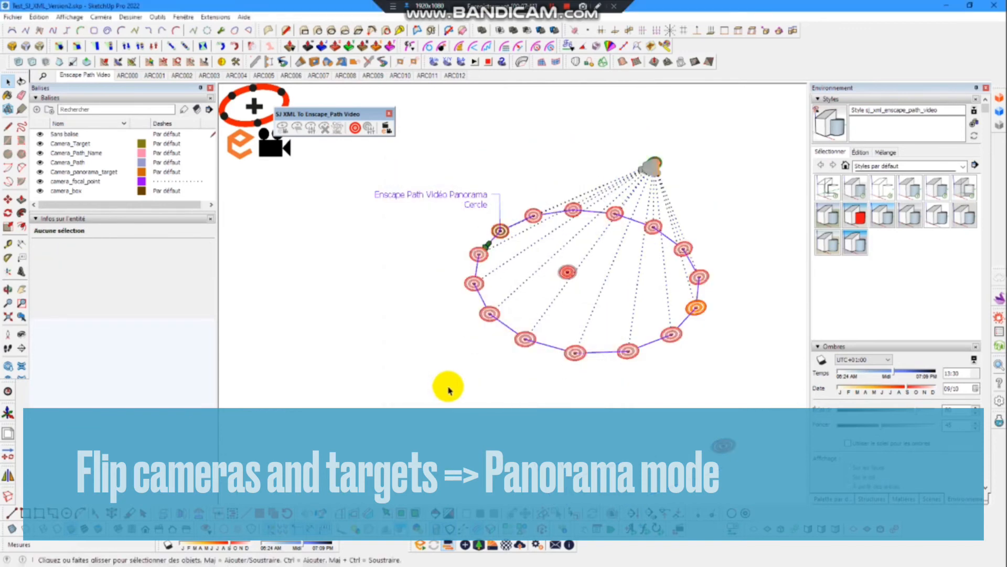
- Open the Cercle group and reactivate the target outside the circle's near side with the position Milieu, Arrivé
scroll(624, 183, up, 1)
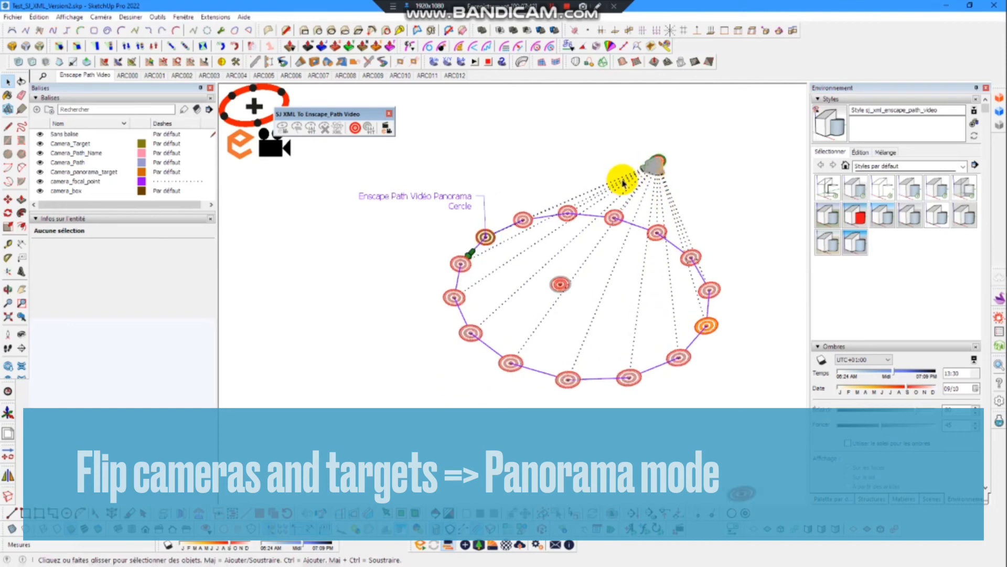
scroll(623, 183, up, 1)
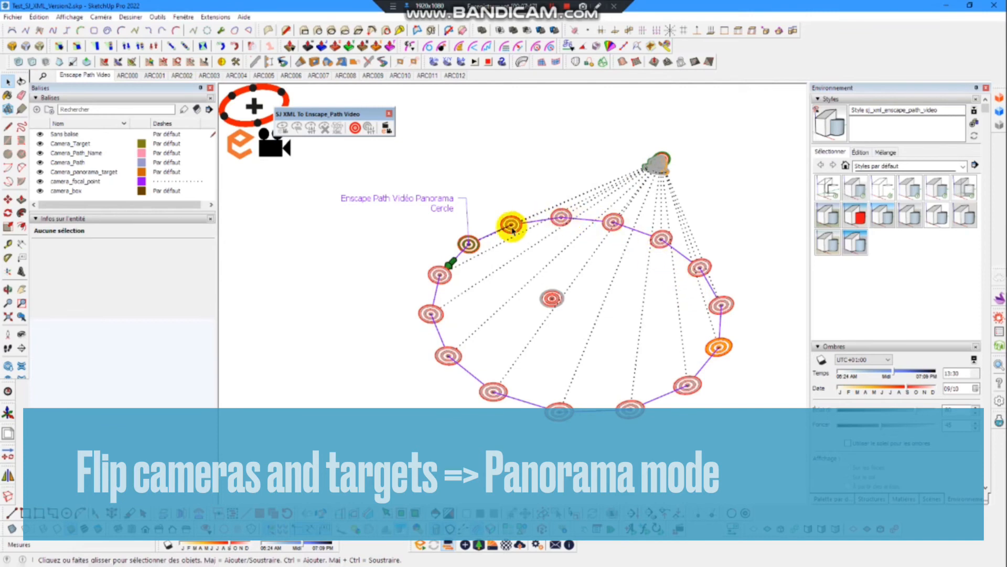
scroll(551, 286, down, 4)
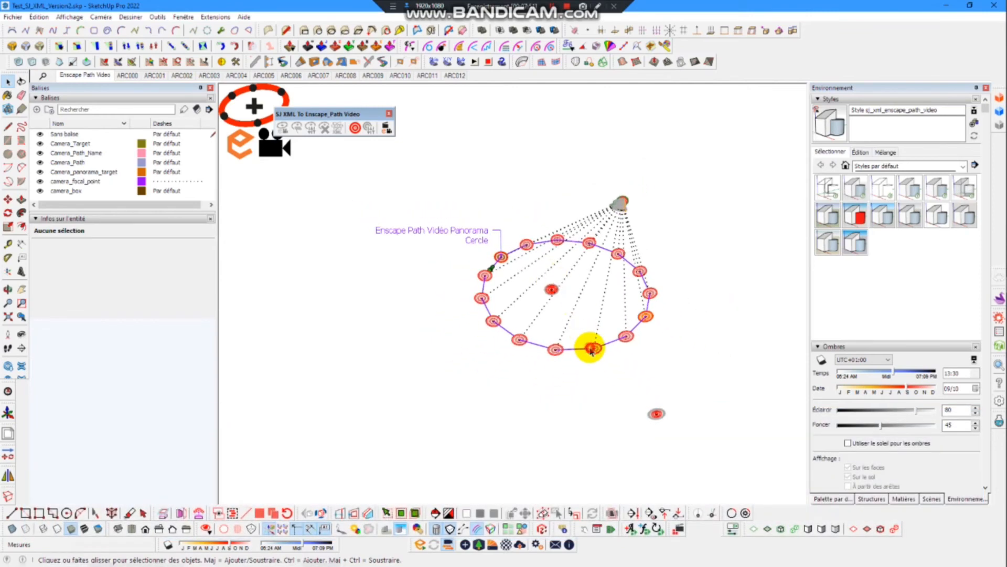
click(593, 348)
double_click(594, 349)
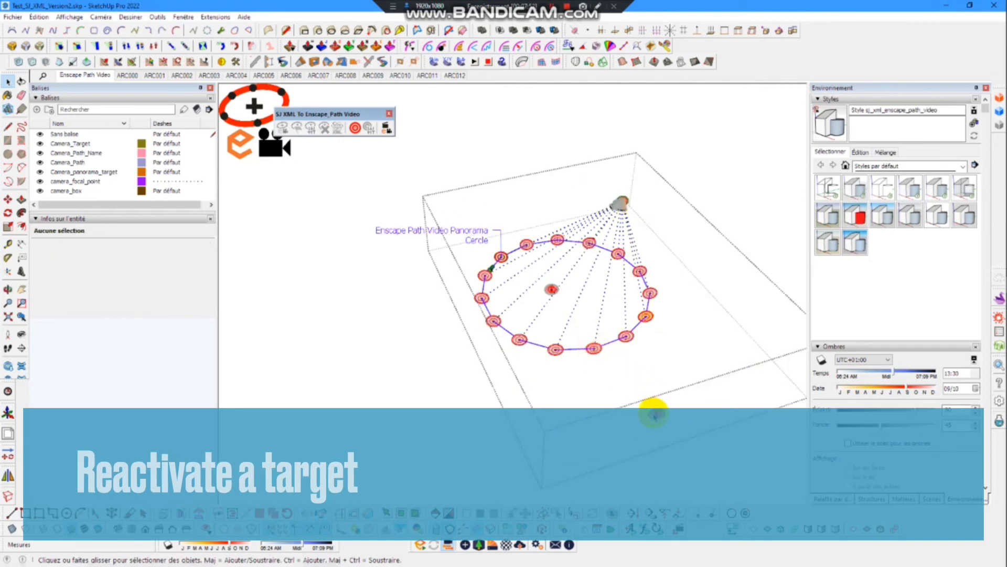
click(653, 413)
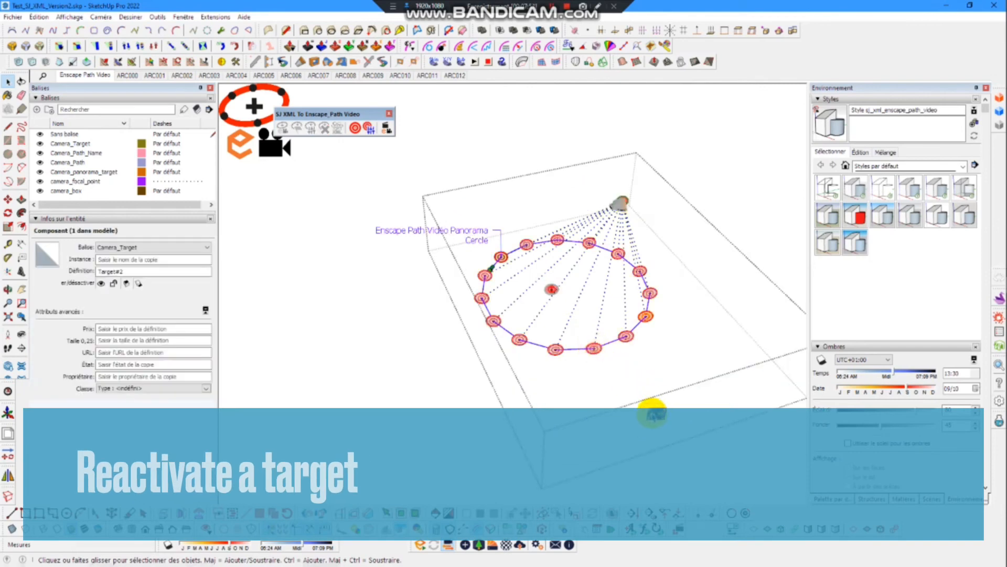
click(369, 128)
click(561, 282)
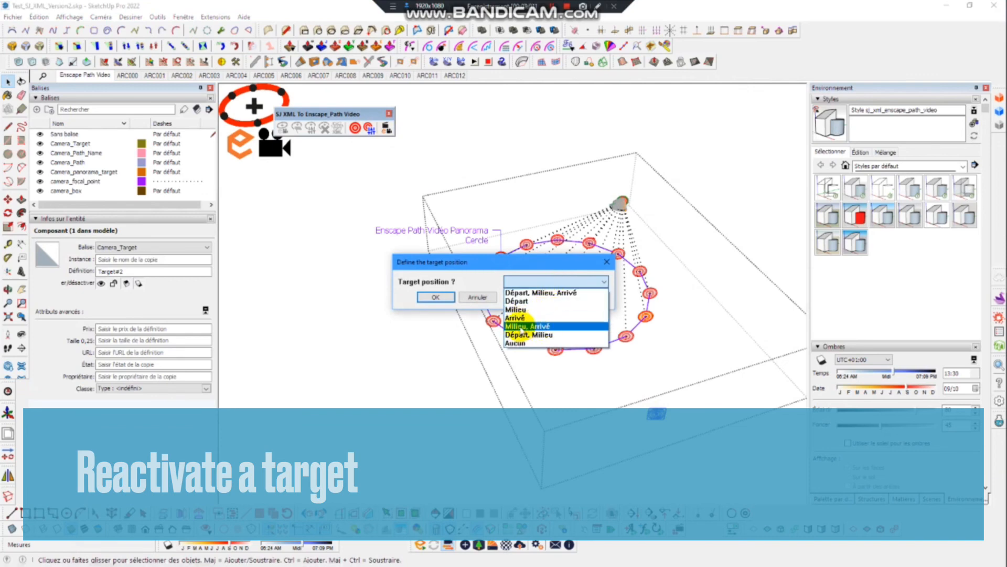
click(541, 326)
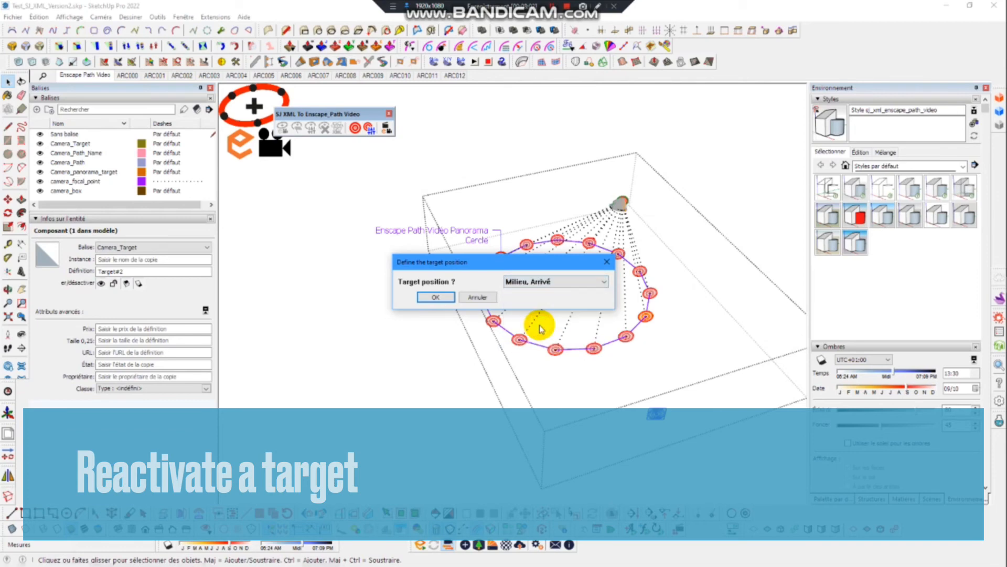
click(436, 297)
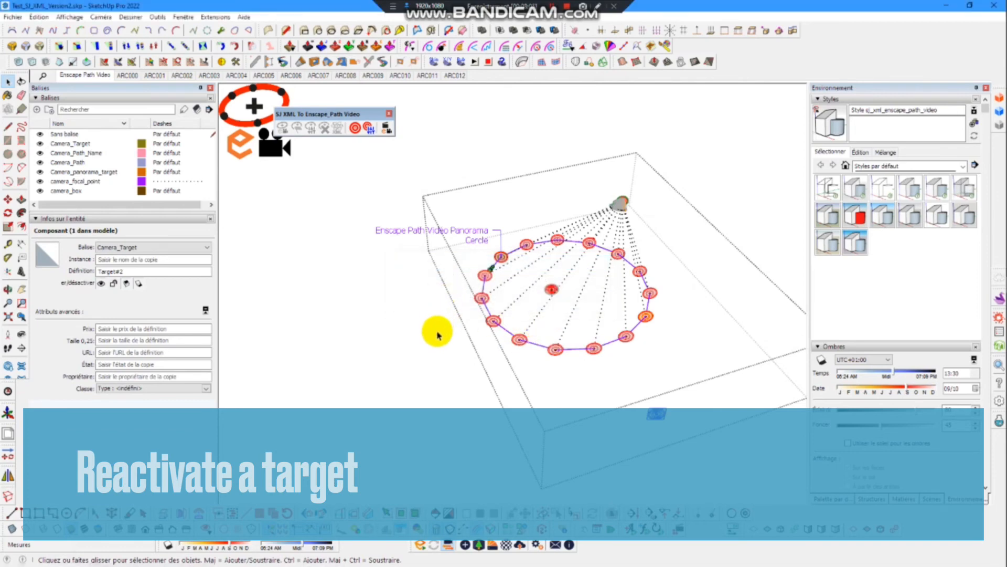
- Leave the Cercle group and regenerate its Panorama path with the existing parameters
click(438, 334)
click(554, 350)
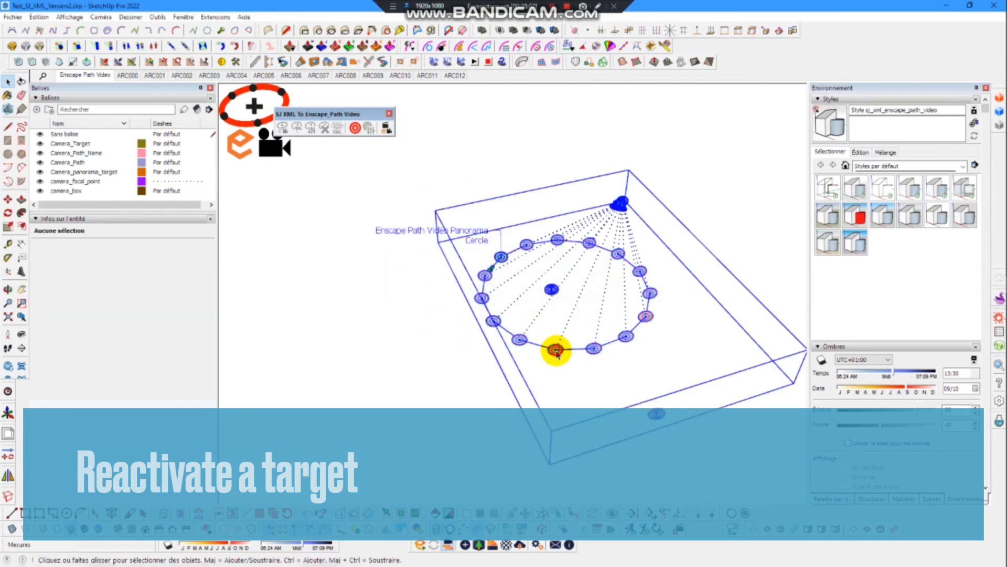
click(310, 127)
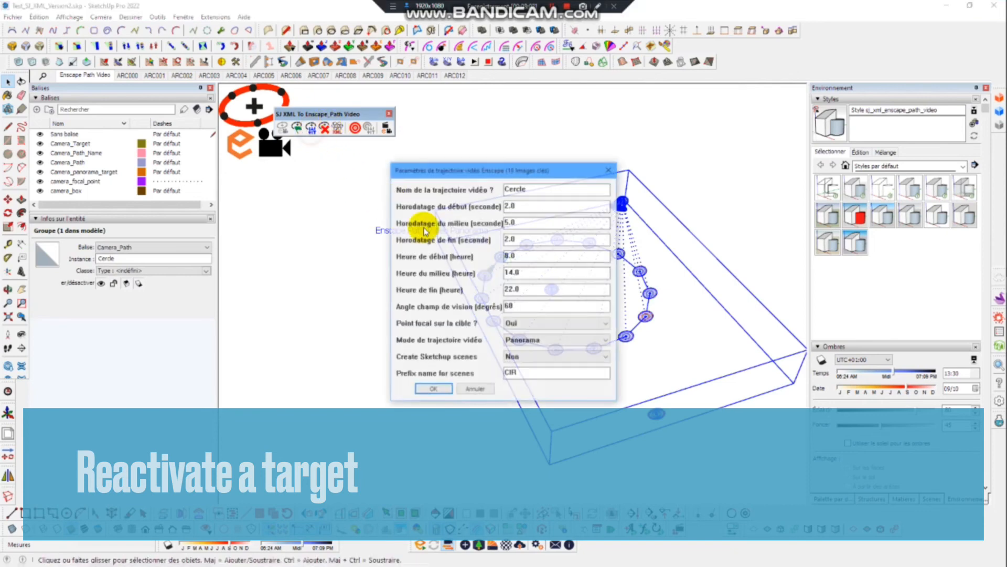
click(433, 389)
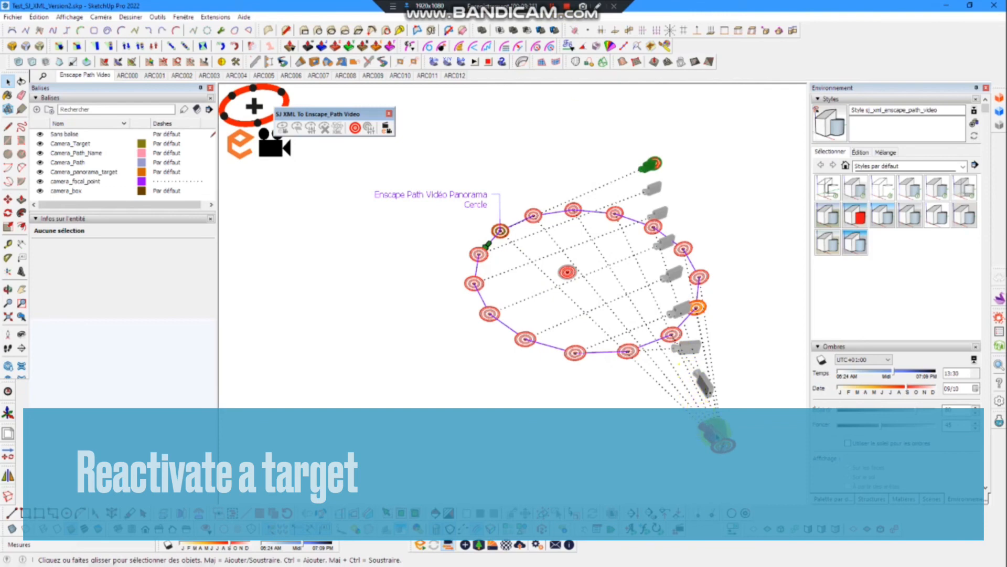
- Select the Arc and Cercle path groups together and start their combined video path export
scroll(535, 321, down, 2)
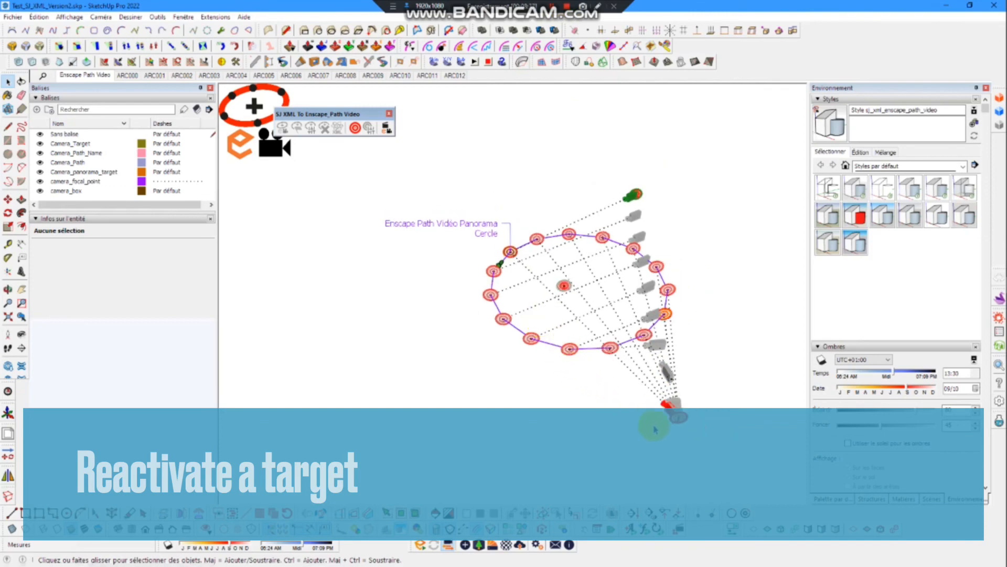
scroll(654, 371, down, 3)
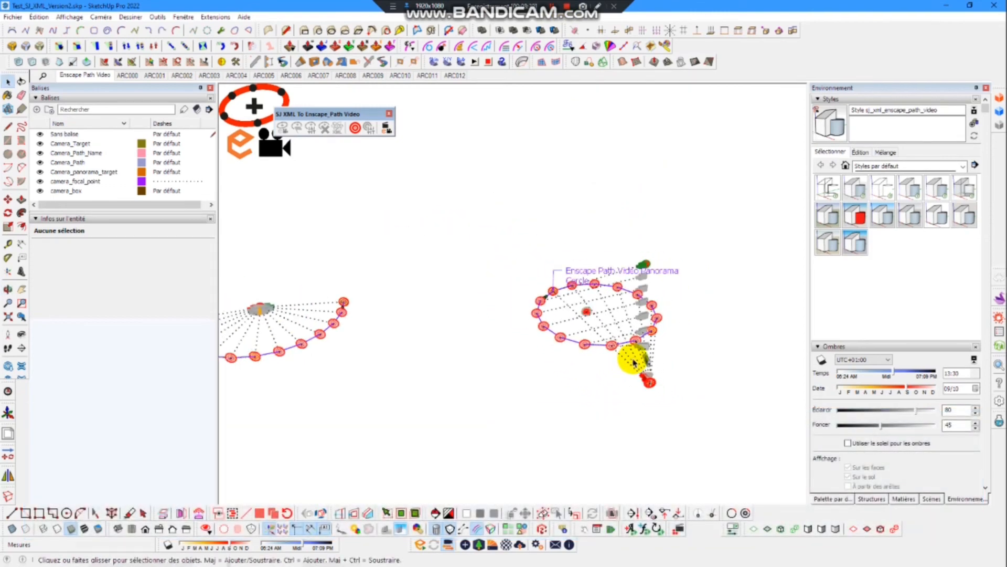
scroll(635, 361, down, 1)
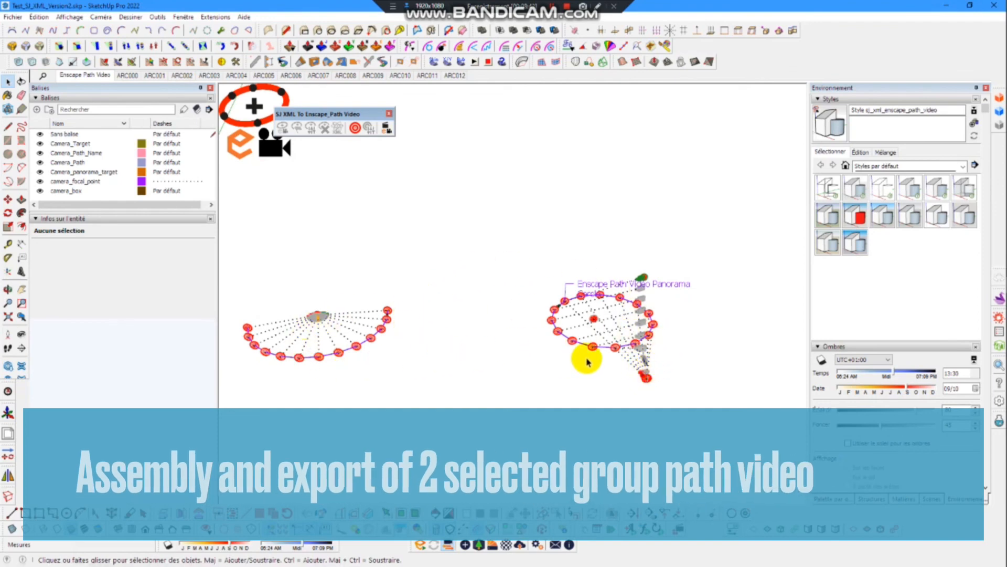
click(371, 342)
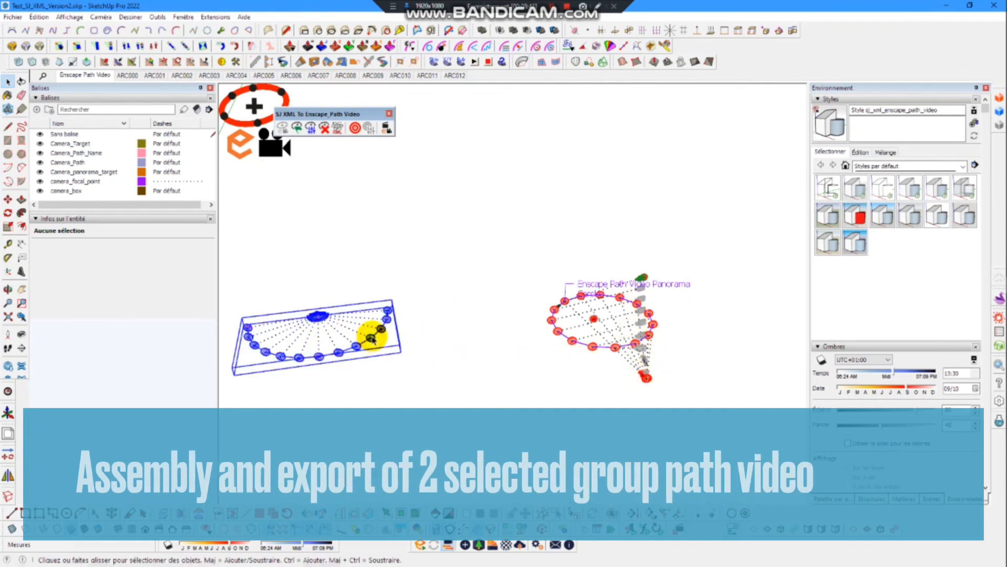
shift+click(593, 348)
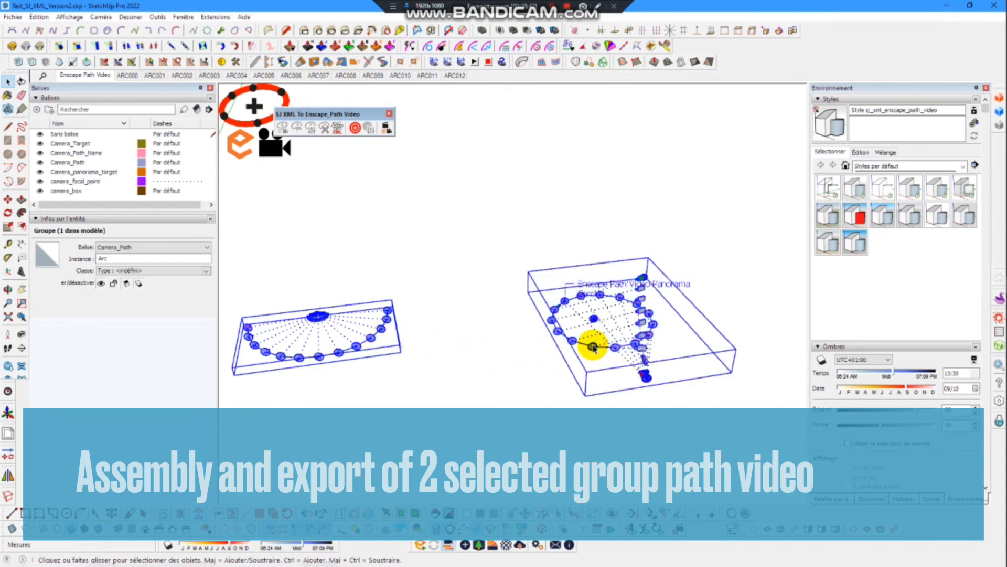
click(338, 129)
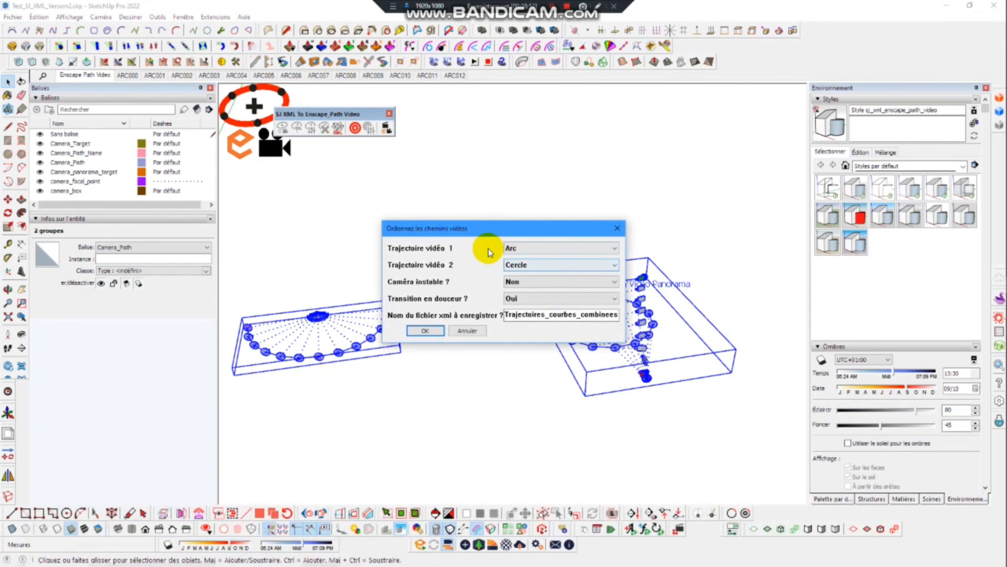
- Order the combined video paths with Arc as Trajectoire vidéo 1 and Cercle as Trajectoire vidéo 2
click(559, 248)
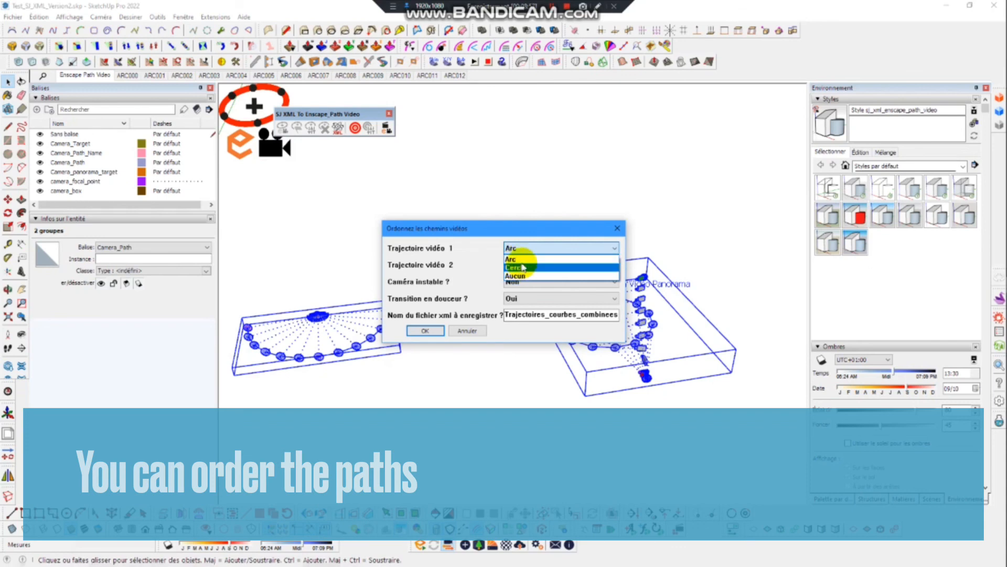
click(521, 260)
click(527, 267)
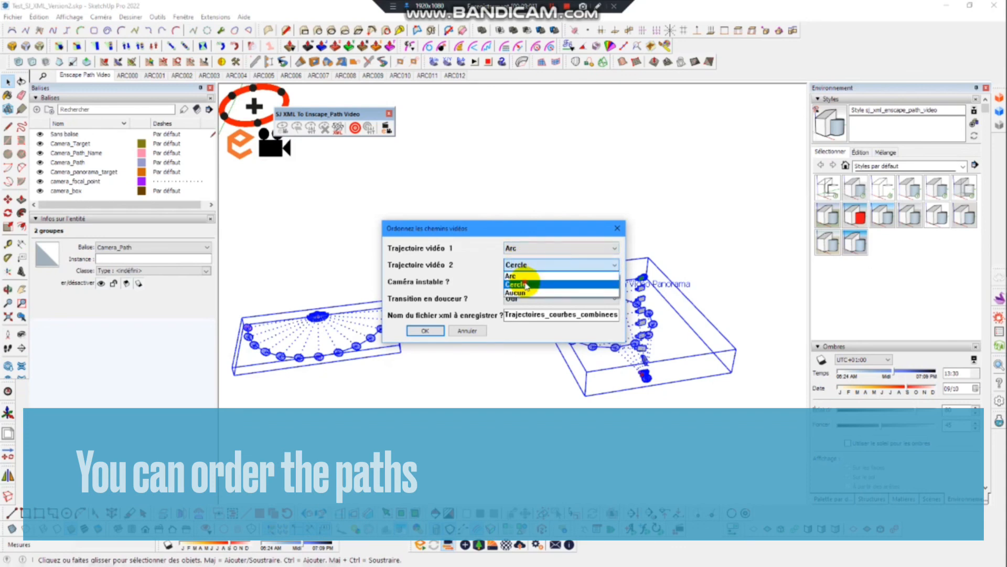
click(526, 285)
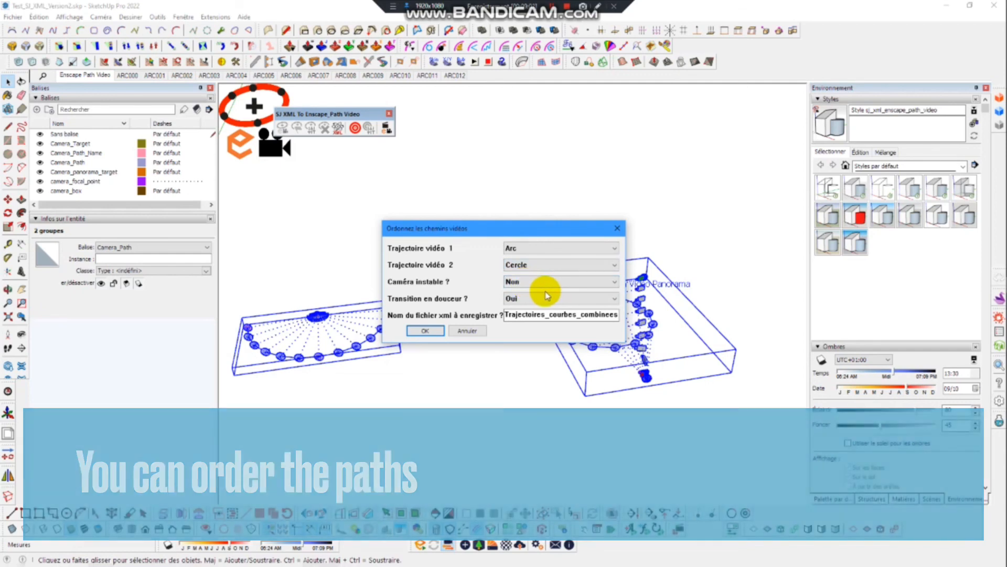
- Name the XML file Test and generate the combined path export, keeping the camera and transition options as they are
click(514, 317)
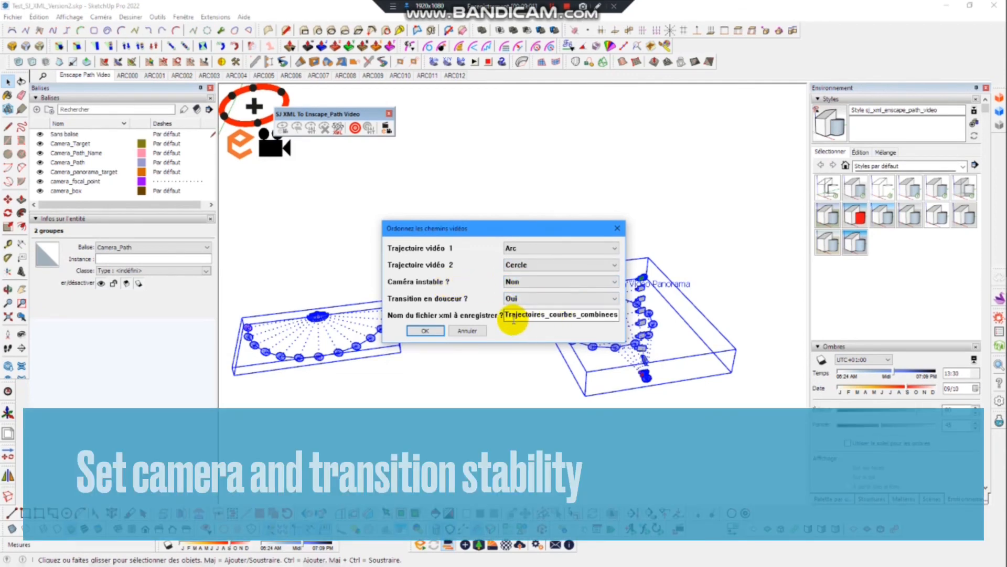
drag(507, 316, 604, 314)
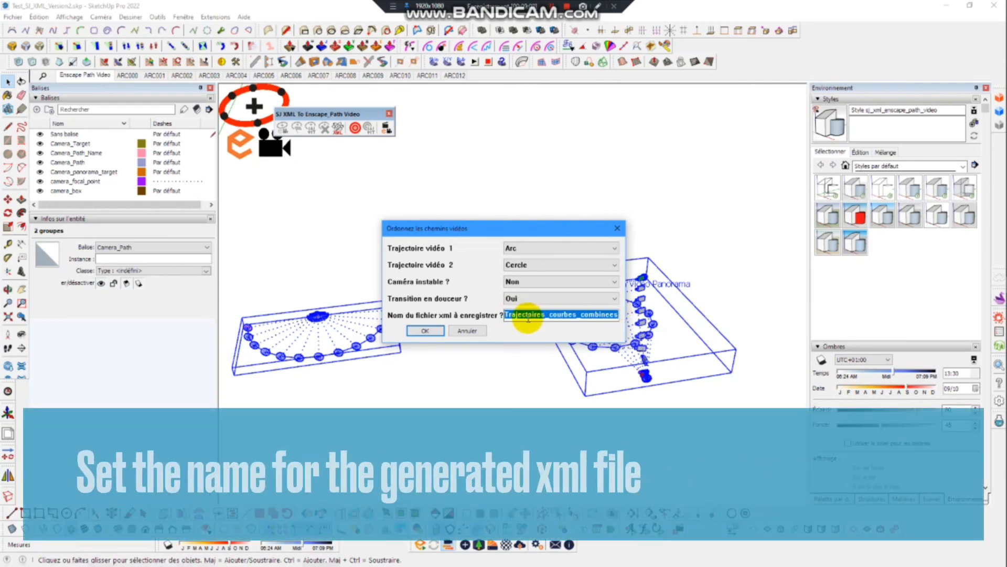
text(Test)
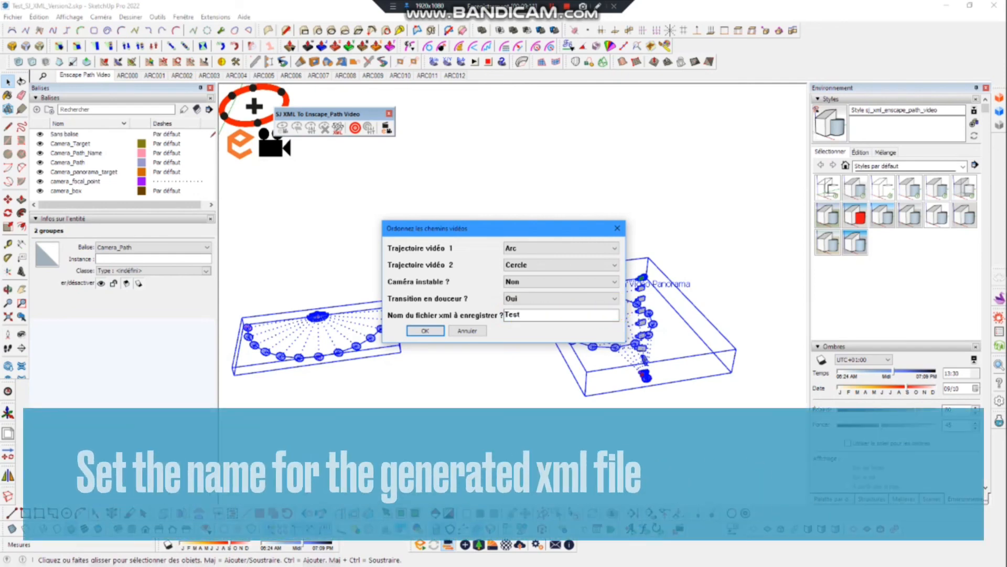
click(434, 332)
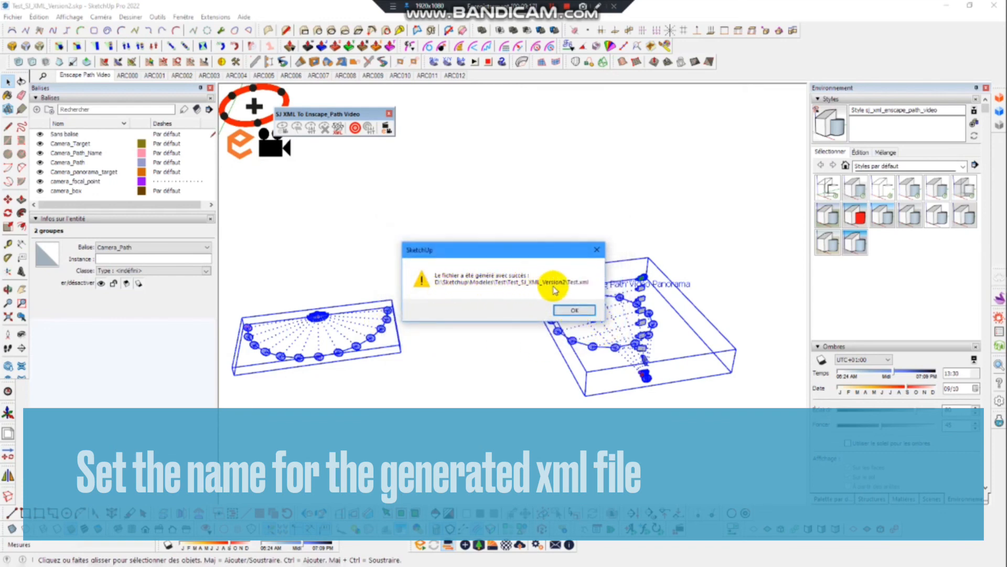
click(576, 310)
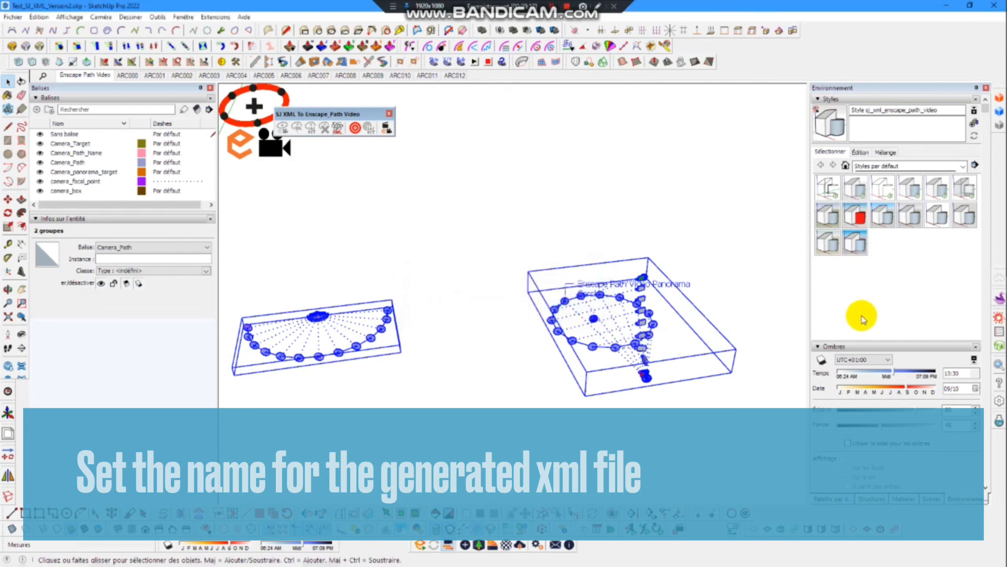